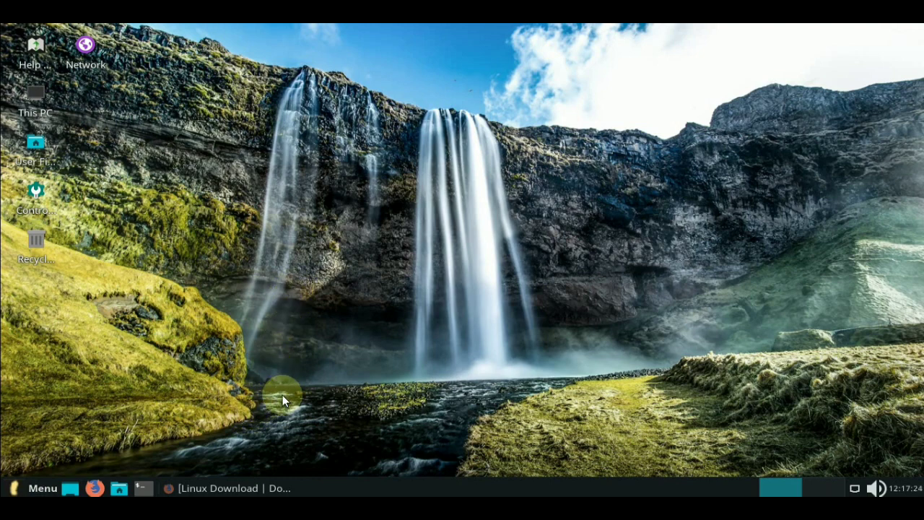
Examine the Linux Lite download page's system requirements, USB writing instructions and current 64-bit release download details
{"action": "left_click", "coordinate": [224, 488]}
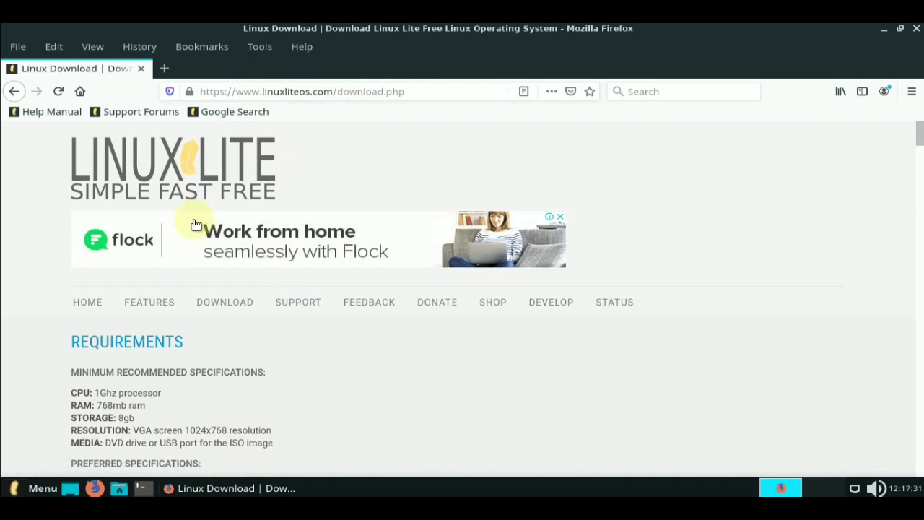
{"action": "scroll", "coordinate": [347, 156], "scroll_direction": "down", "scroll_amount": 3}
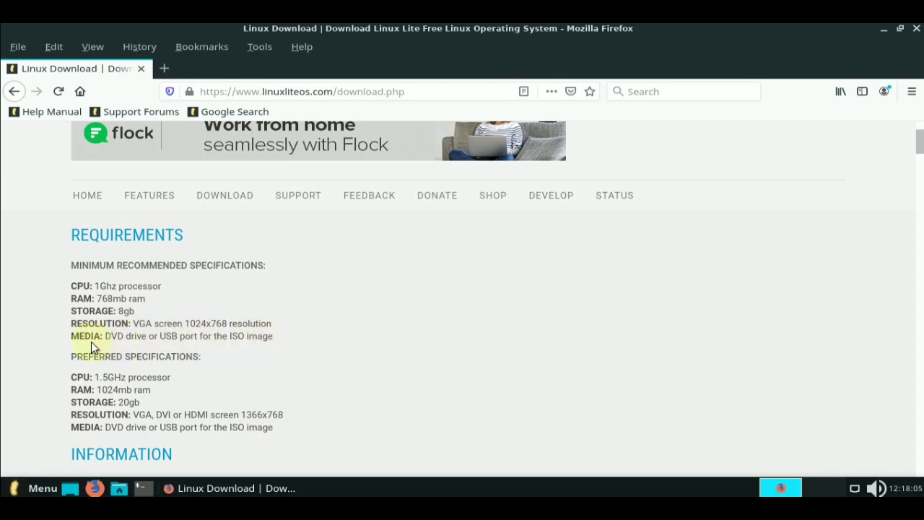
{"action": "scroll", "coordinate": [49, 347], "scroll_direction": "down", "scroll_amount": 3}
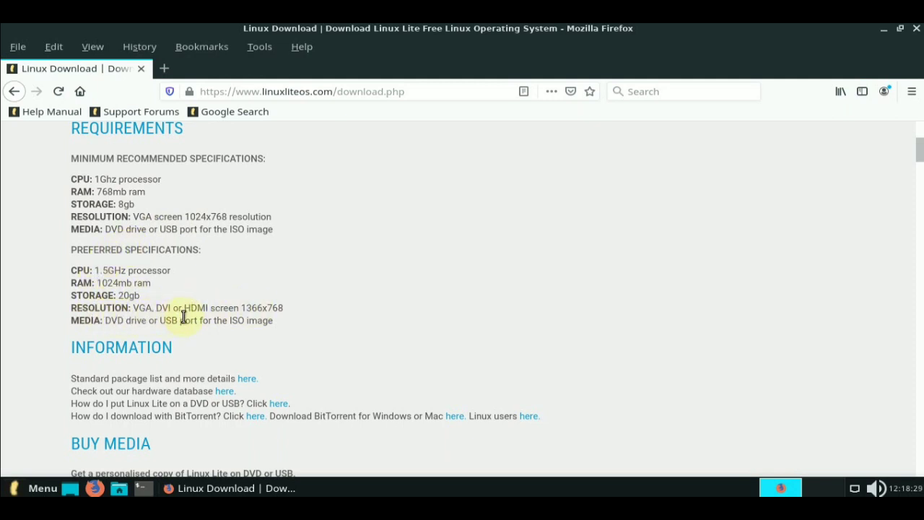
{"action": "scroll", "coordinate": [173, 300], "scroll_direction": "down", "scroll_amount": 3}
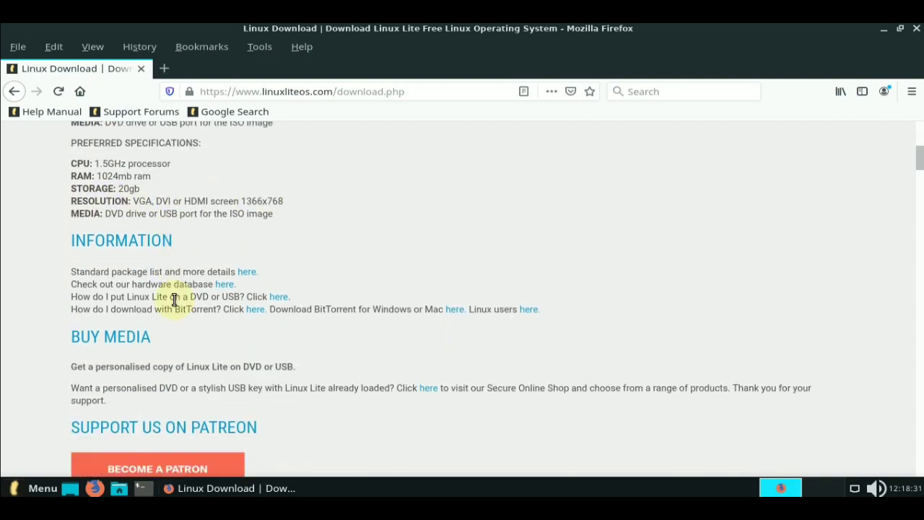
{"action": "scroll", "coordinate": [174, 300], "scroll_direction": "down", "scroll_amount": 2}
{"action": "scroll", "coordinate": [174, 300], "scroll_direction": "up", "scroll_amount": 1}
{"action": "scroll", "coordinate": [174, 300], "scroll_direction": "down", "scroll_amount": 4}
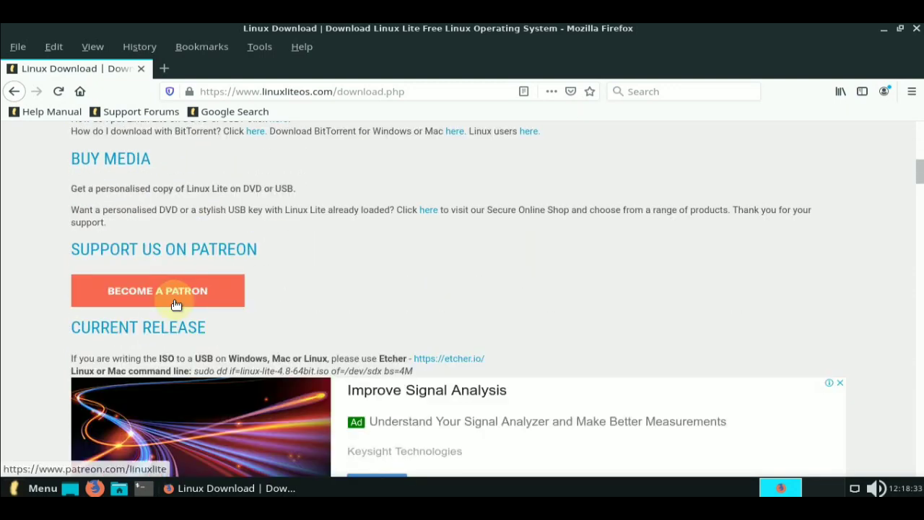
{"action": "scroll", "coordinate": [354, 210], "scroll_direction": "down", "scroll_amount": 2}
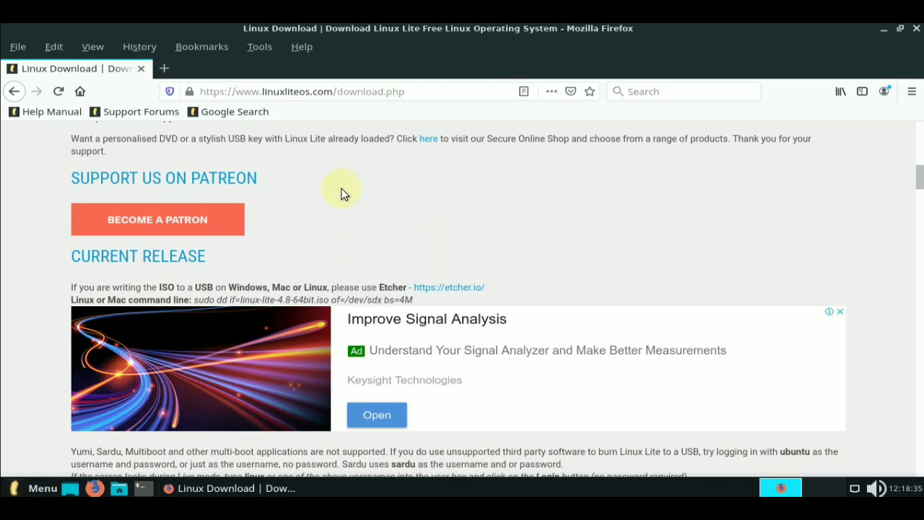
{"action": "scroll", "coordinate": [342, 193], "scroll_direction": "down", "scroll_amount": 1}
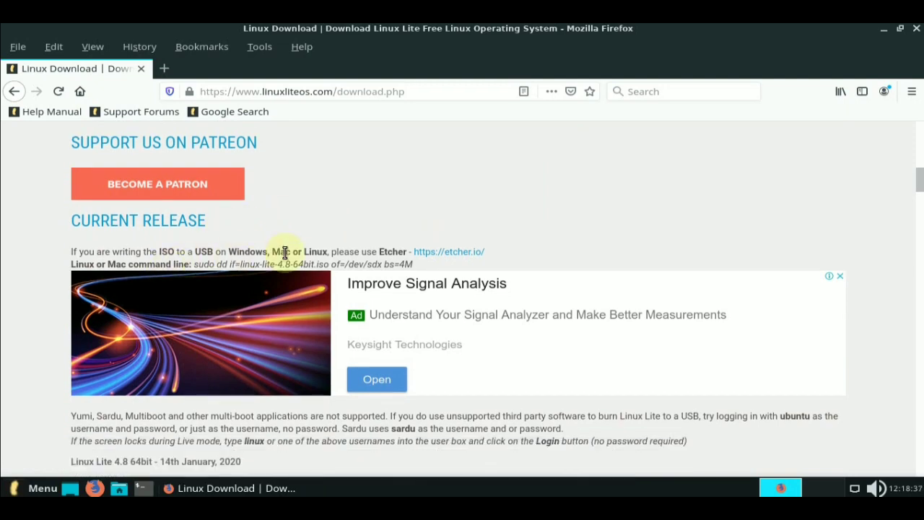
{"action": "scroll", "coordinate": [353, 230], "scroll_direction": "down", "scroll_amount": 8}
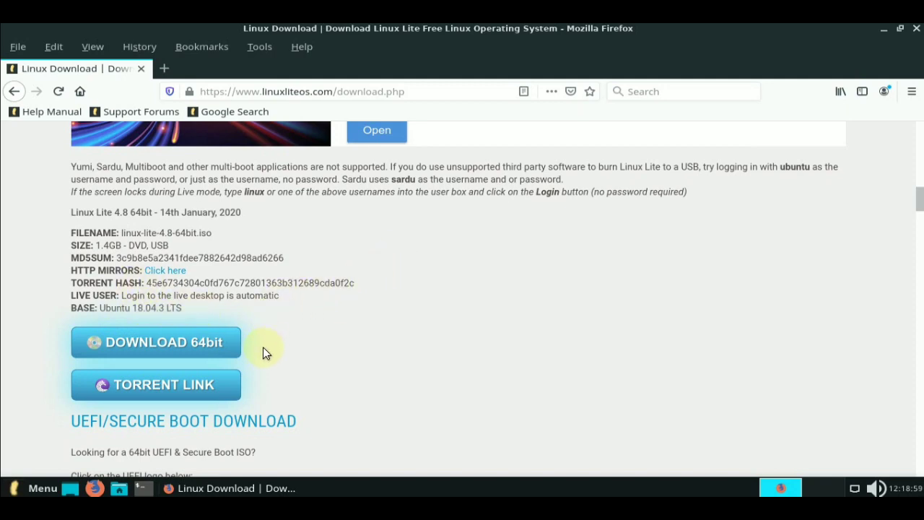
{"action": "scroll", "coordinate": [380, 351], "scroll_direction": "down", "scroll_amount": 3}
{"action": "scroll", "coordinate": [381, 351], "scroll_direction": "up", "scroll_amount": 10}
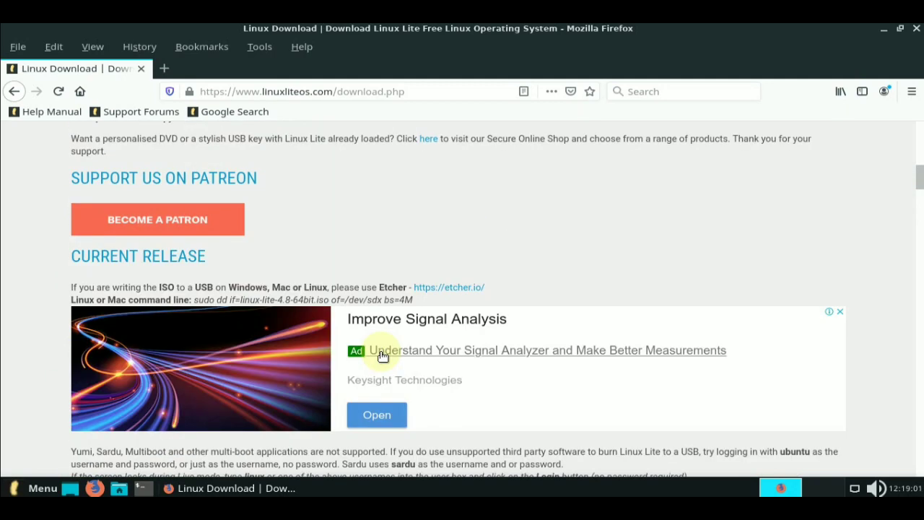
{"action": "scroll", "coordinate": [380, 351], "scroll_direction": "up", "scroll_amount": 3}
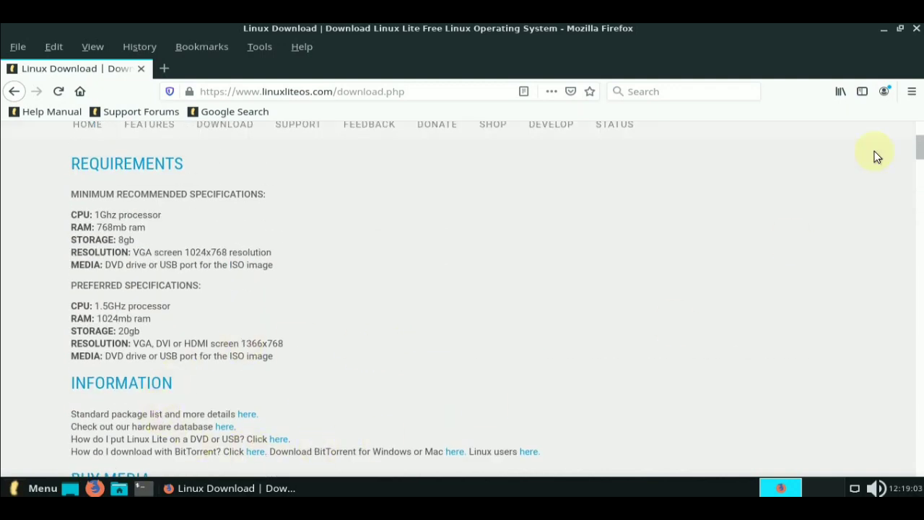
{"action": "left_click", "coordinate": [881, 30]}
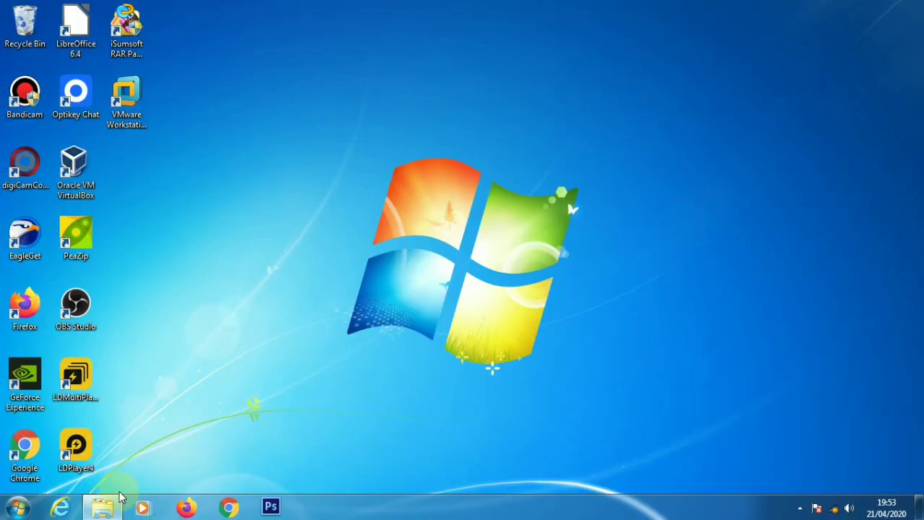
Create a folder named "linux lite os" on Local Disk (C:) in Windows Explorer
{"action": "left_click", "coordinate": [102, 507]}
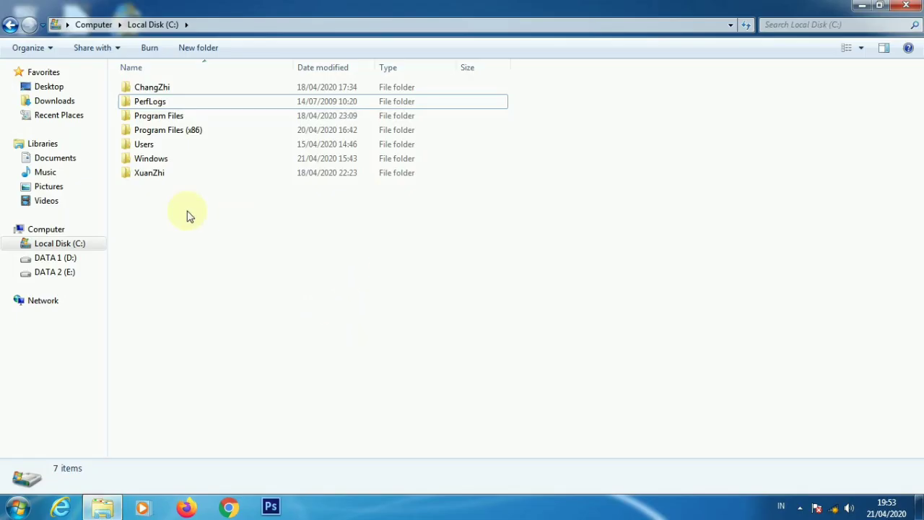
{"action": "right_click", "coordinate": [212, 244]}
{"action": "mouse_move", "coordinate": [267, 390]}
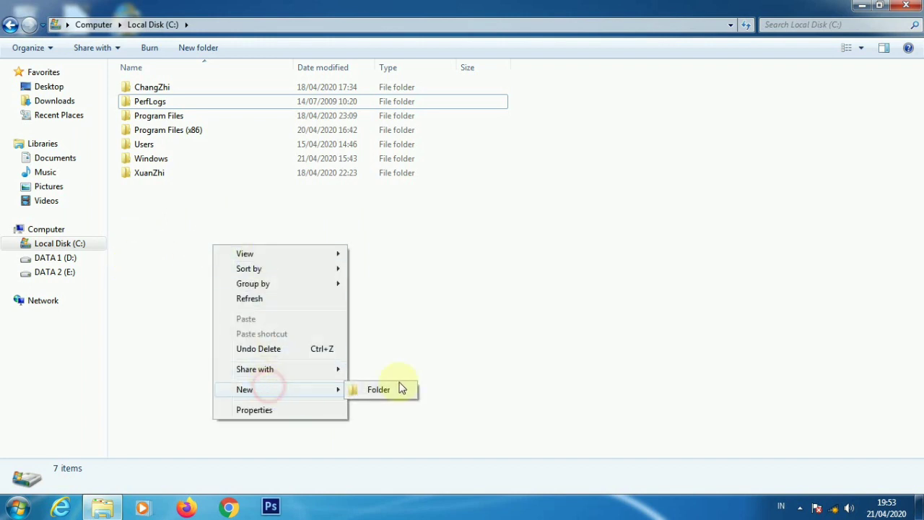
{"action": "left_click", "coordinate": [378, 389]}
{"action": "type", "text": "linu"}
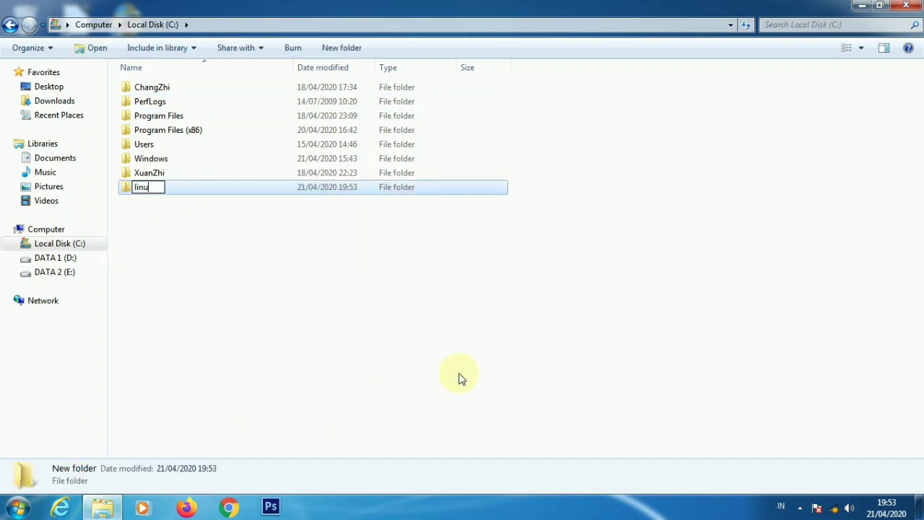
{"action": "type", "text": "x lite os"}
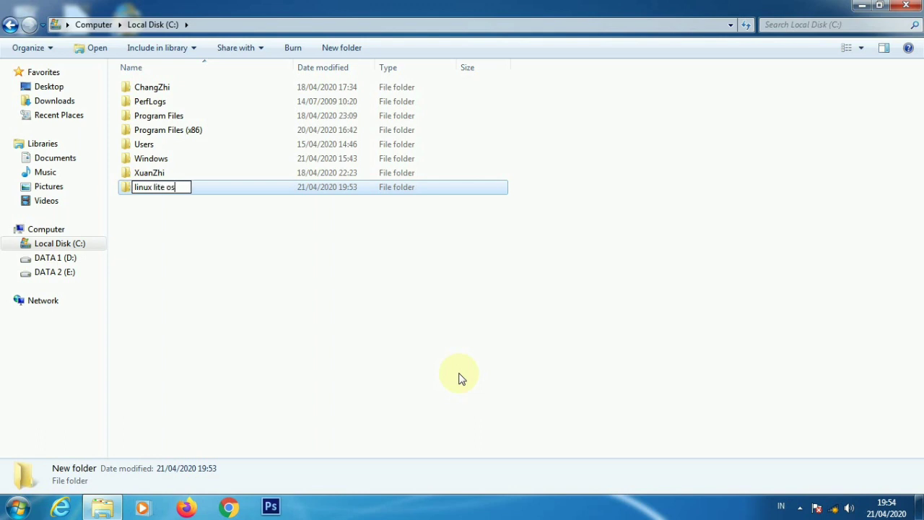
{"action": "key", "text": "Return"}
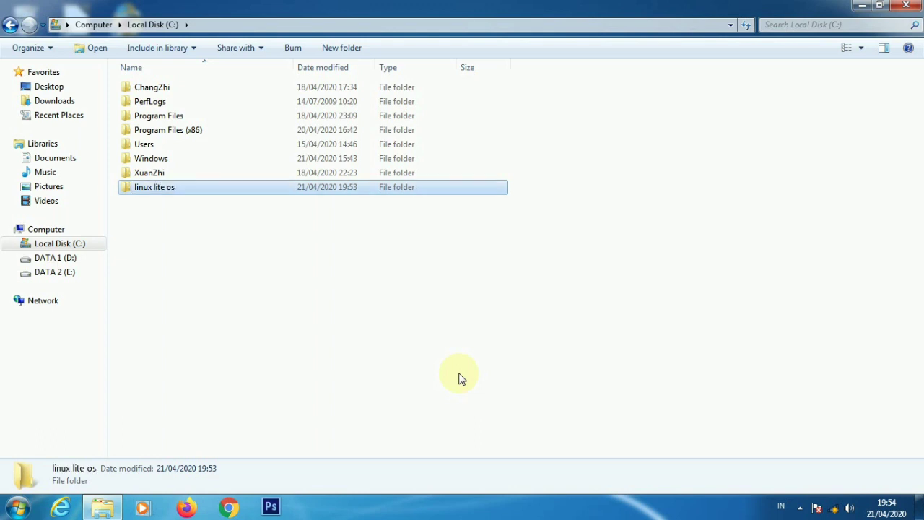
{"action": "left_click", "coordinate": [856, 7]}
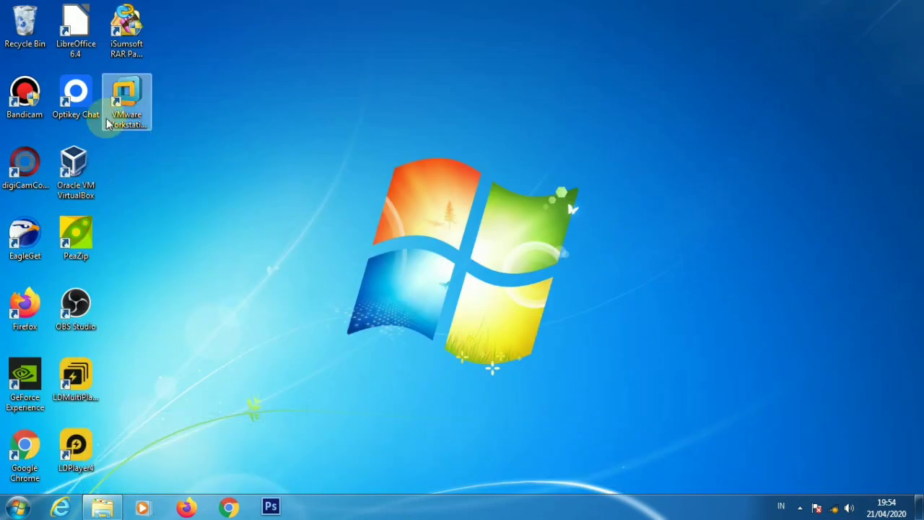
Switch to Oracle VM VirtualBox and start a new virtual machine named "linux lite os"
{"action": "double_click", "coordinate": [75, 170]}
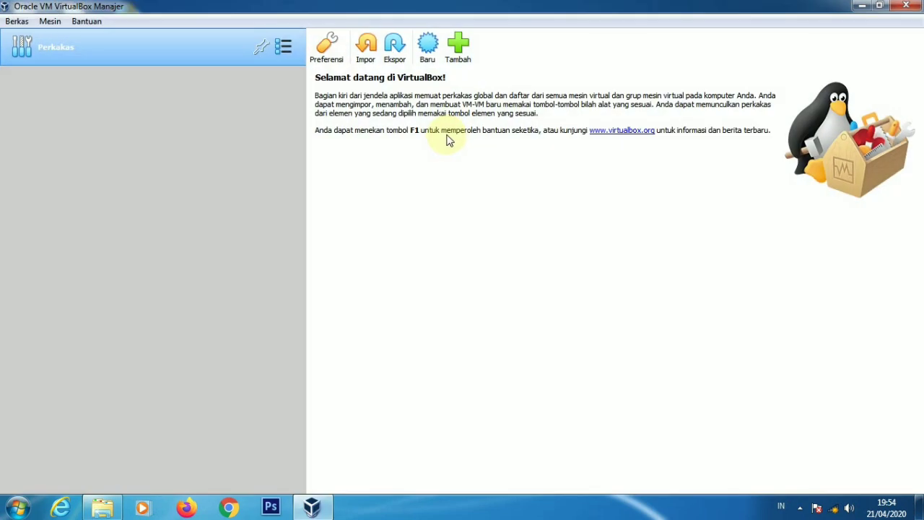
{"action": "left_click", "coordinate": [427, 45]}
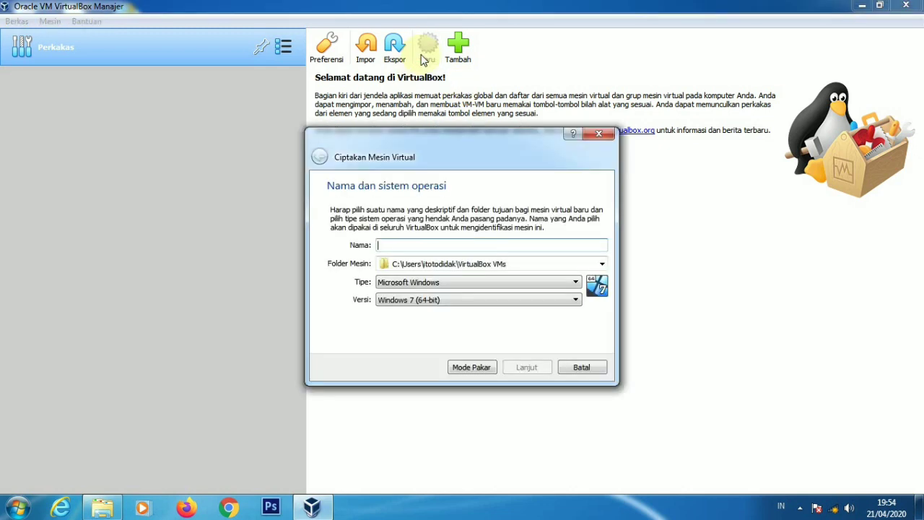
{"action": "left_click", "coordinate": [453, 245]}
{"action": "type", "text": "l"}
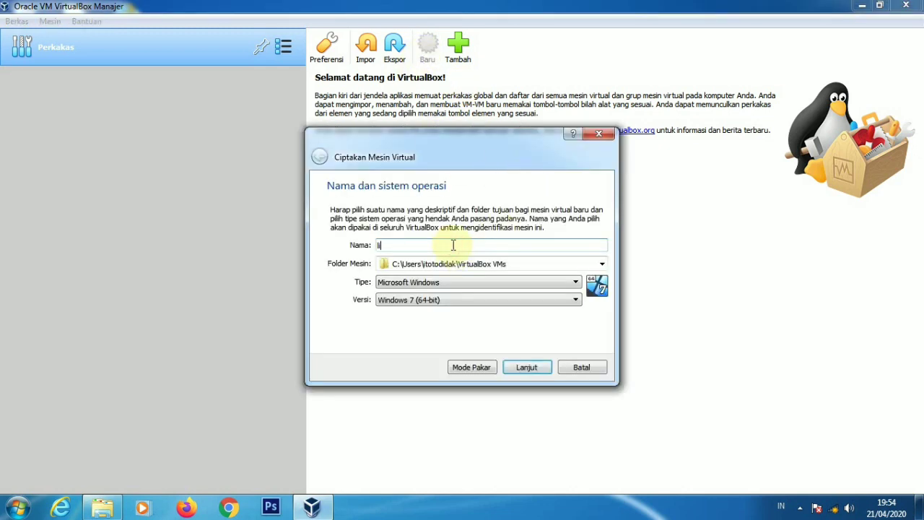
{"action": "type", "text": "inux lite os"}
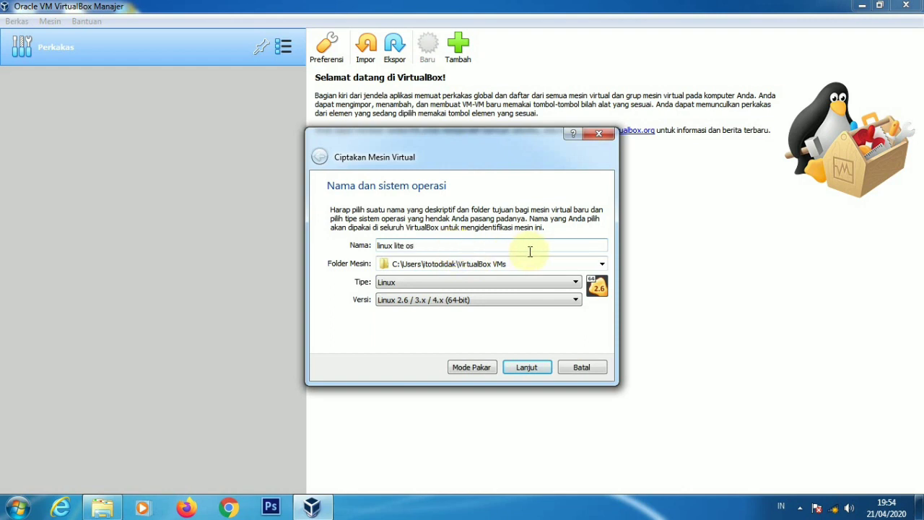
Set the new virtual machine's machine folder to C:\linux lite os
{"action": "left_click", "coordinate": [598, 264]}
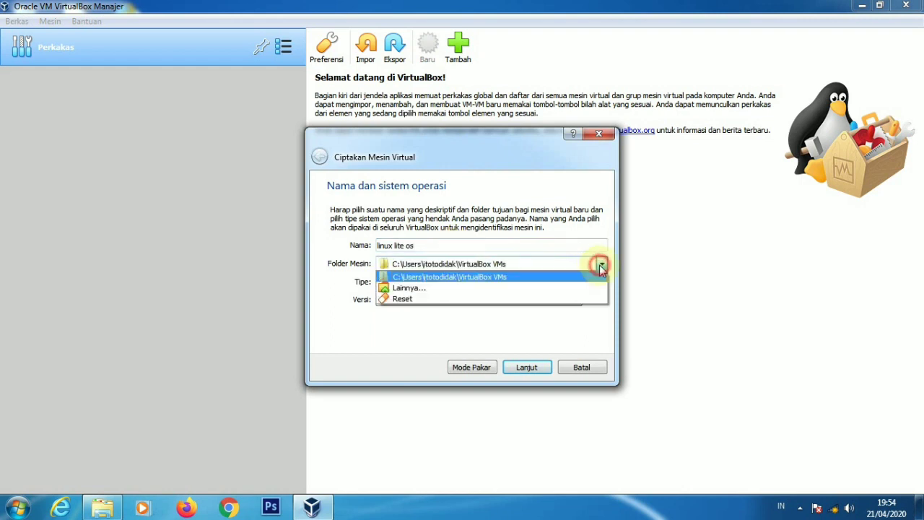
{"action": "left_click", "coordinate": [516, 292]}
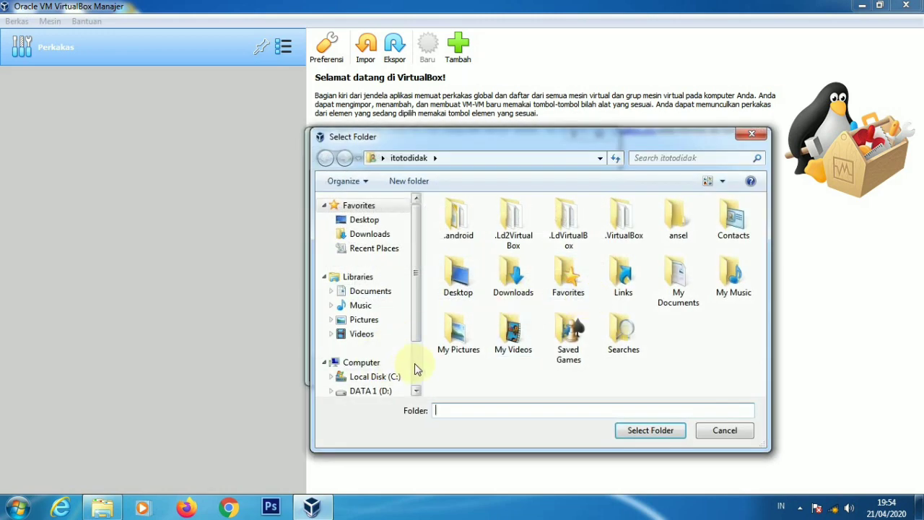
{"action": "scroll", "coordinate": [404, 346], "scroll_direction": "down", "scroll_amount": 2}
{"action": "left_click", "coordinate": [396, 317]}
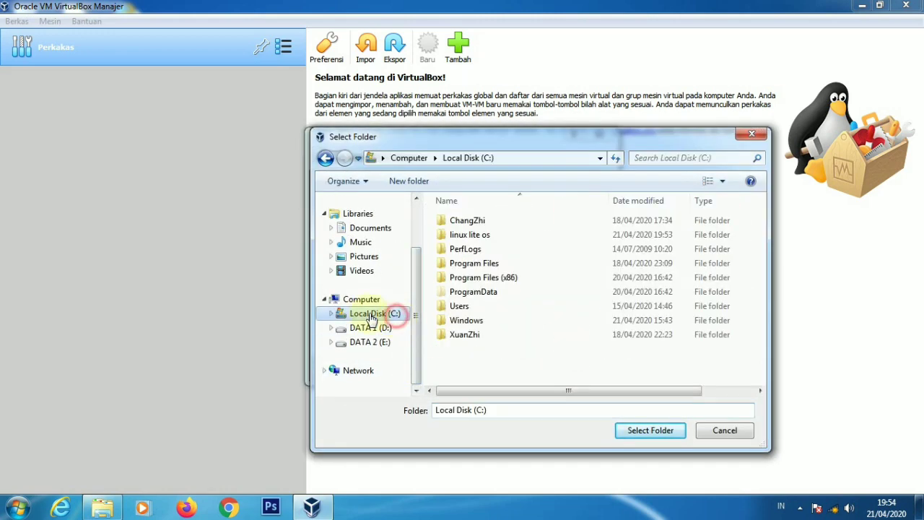
{"action": "left_click", "coordinate": [492, 234]}
{"action": "left_click", "coordinate": [634, 429]}
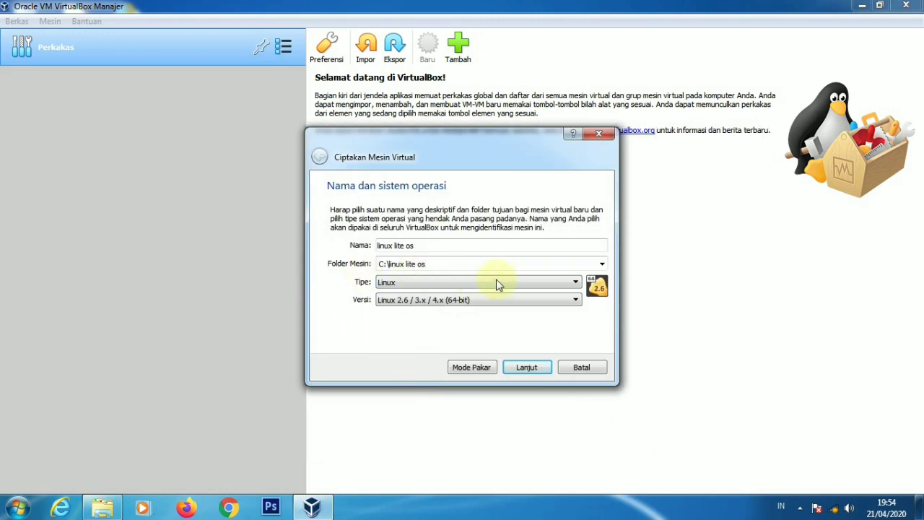
Keep Linux as the guest system type and set its version to Ubuntu (64-bit)
{"action": "left_click", "coordinate": [552, 289]}
{"action": "left_click", "coordinate": [477, 303]}
{"action": "left_click", "coordinate": [505, 304]}
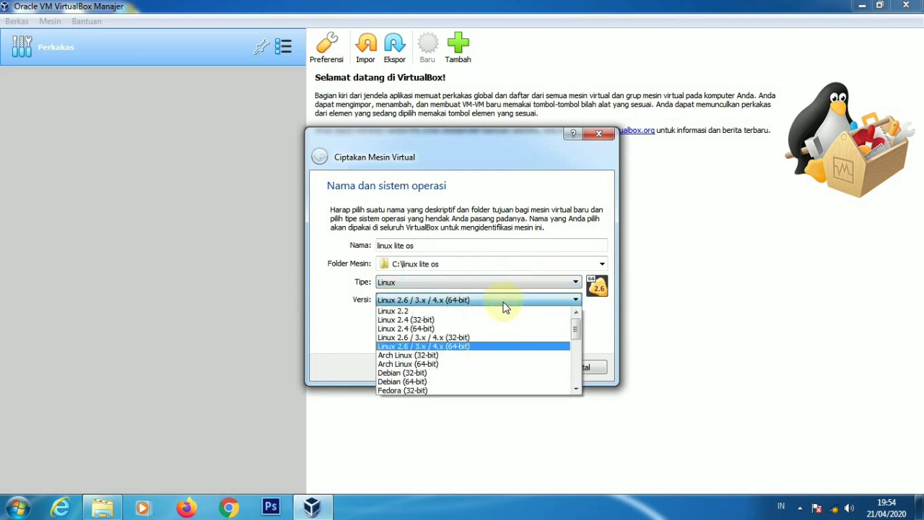
{"action": "scroll", "coordinate": [505, 380], "scroll_direction": "down", "scroll_amount": 2}
{"action": "scroll", "coordinate": [476, 371], "scroll_direction": "down", "scroll_amount": 4}
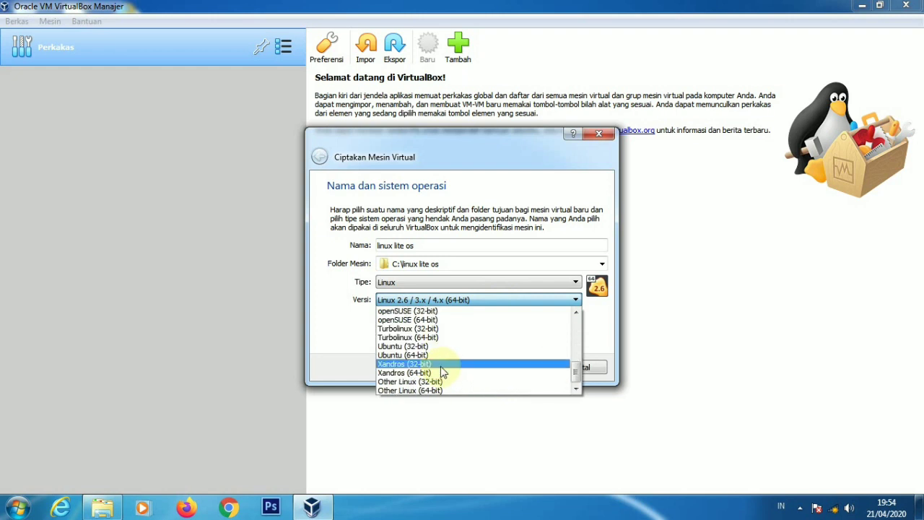
{"action": "left_click", "coordinate": [441, 363]}
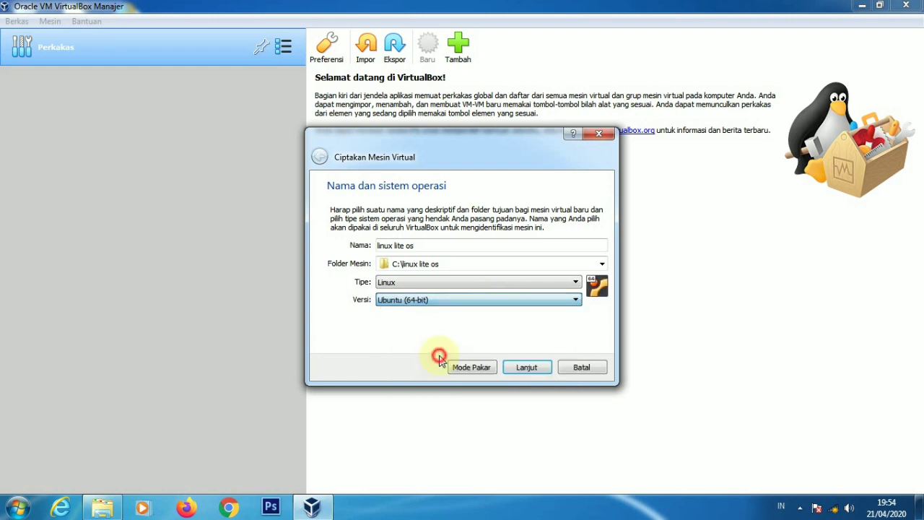
Raise the virtual machine's memory size above the recommended amount
{"action": "left_click", "coordinate": [525, 370]}
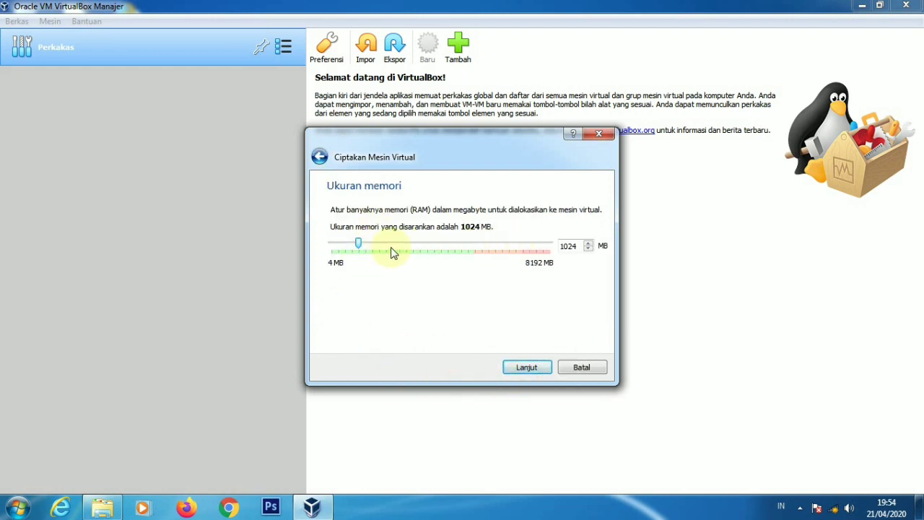
{"action": "left_click_drag", "start_coordinate": [359, 245], "coordinate": [392, 248]}
{"action": "left_click", "coordinate": [531, 368]}
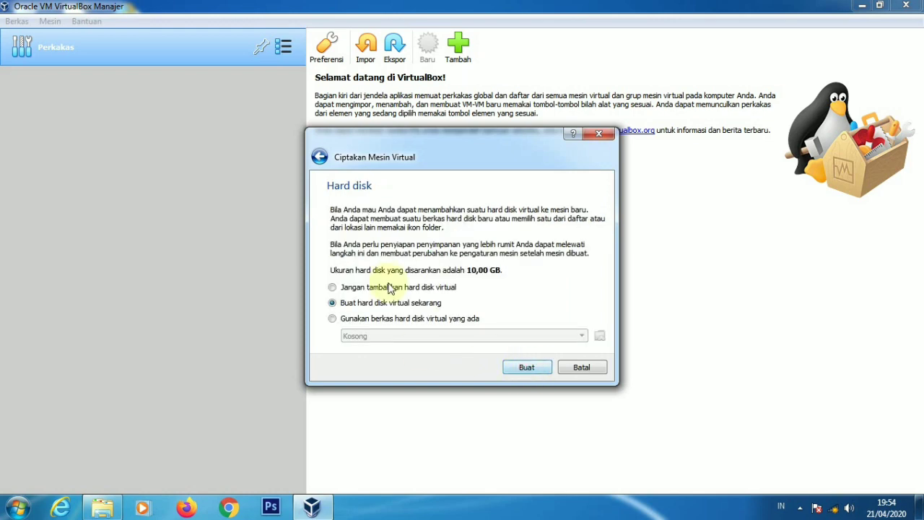
Configure a new dynamically allocated VDI virtual hard disk with a size of 12 GB
{"action": "left_click", "coordinate": [527, 370]}
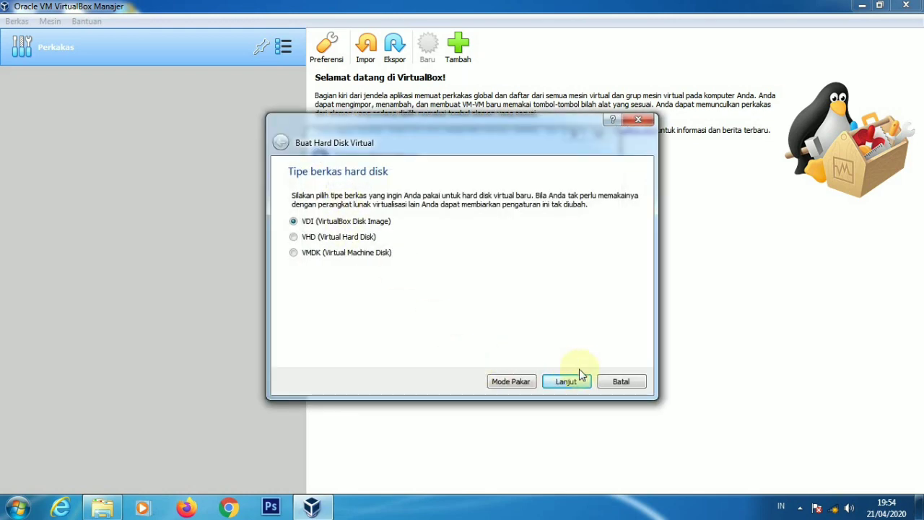
{"action": "left_click", "coordinate": [570, 383]}
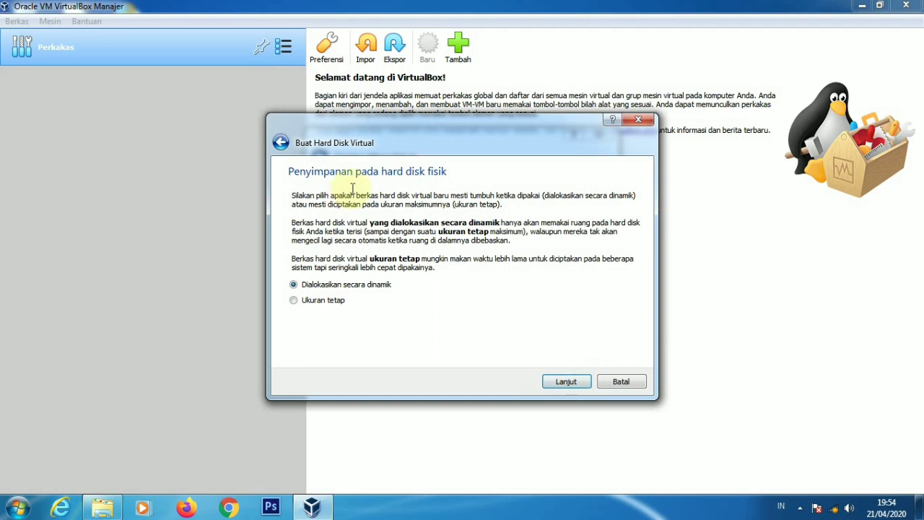
{"action": "left_click", "coordinate": [569, 384]}
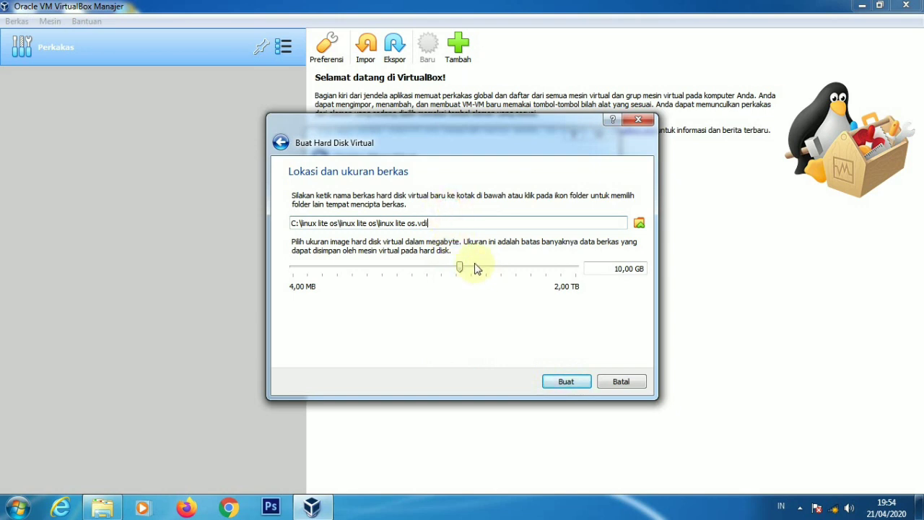
{"action": "left_click", "coordinate": [621, 268]}
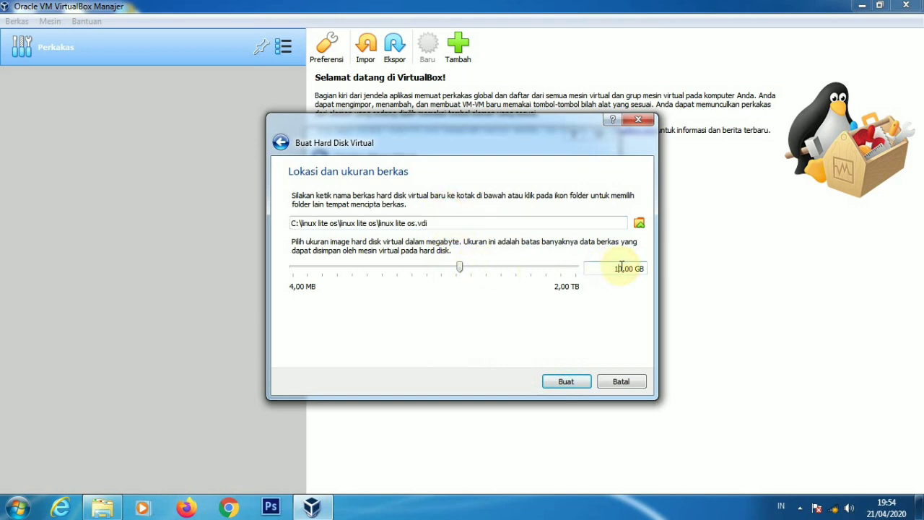
{"action": "left_click", "coordinate": [622, 267]}
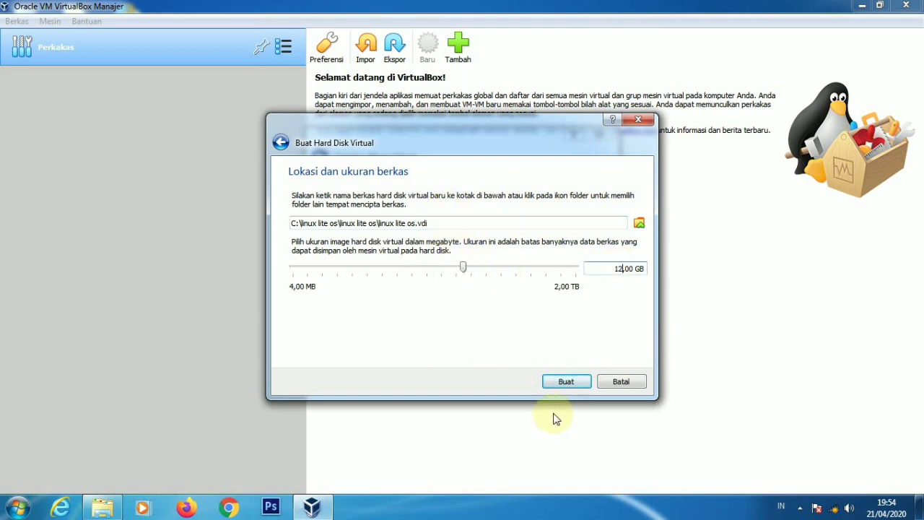
Create the configured virtual hard disk to complete the new linux lite os virtual machine
{"action": "left_click", "coordinate": [566, 383]}
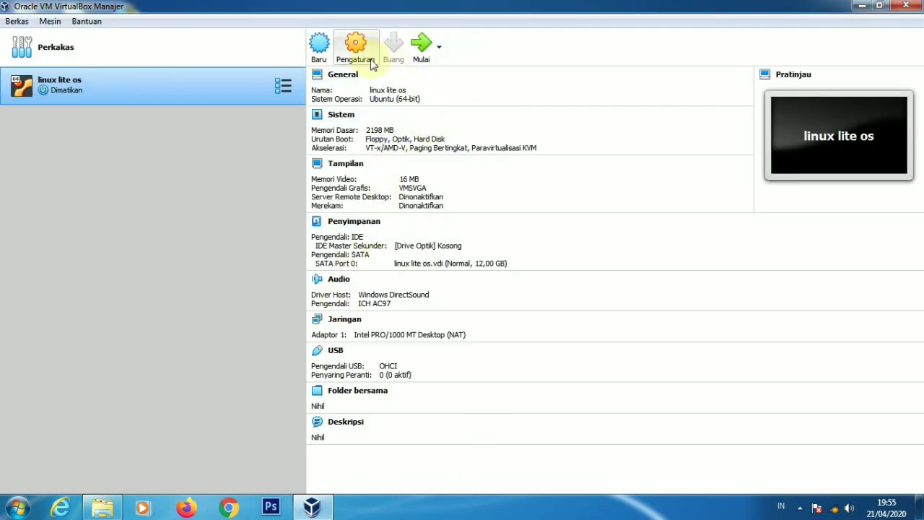
In the linux lite os machine's settings, set the processor count to 2 and the video memory to 128 MB
{"action": "left_click", "coordinate": [365, 56]}
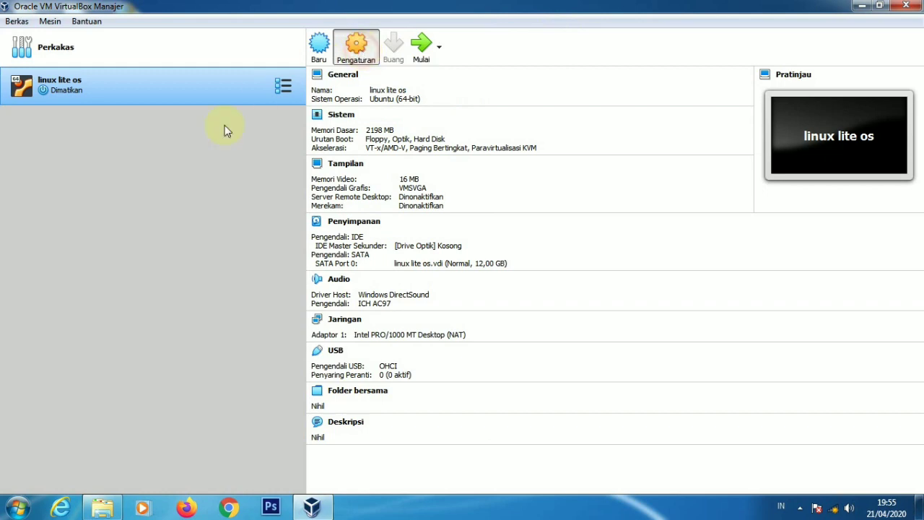
{"action": "left_click", "coordinate": [268, 125]}
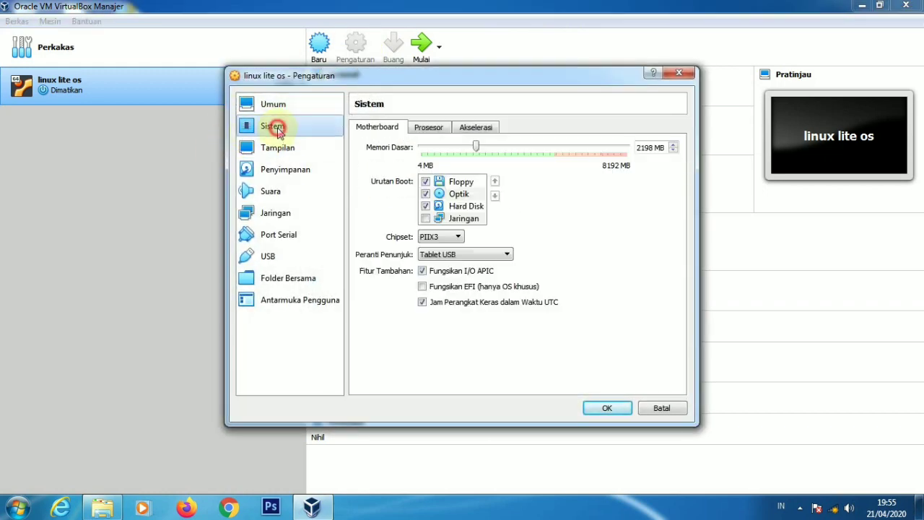
{"action": "left_click", "coordinate": [429, 128]}
{"action": "left_click", "coordinate": [487, 147]}
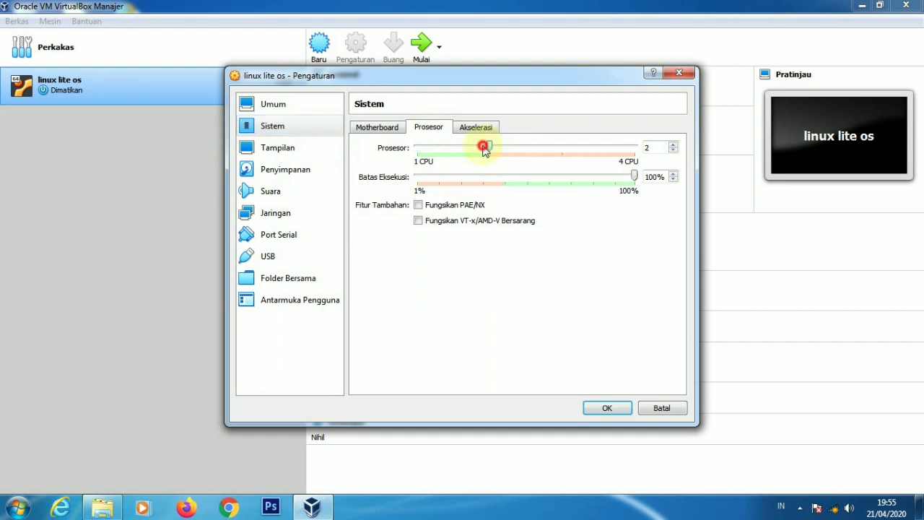
{"action": "left_click", "coordinate": [289, 147]}
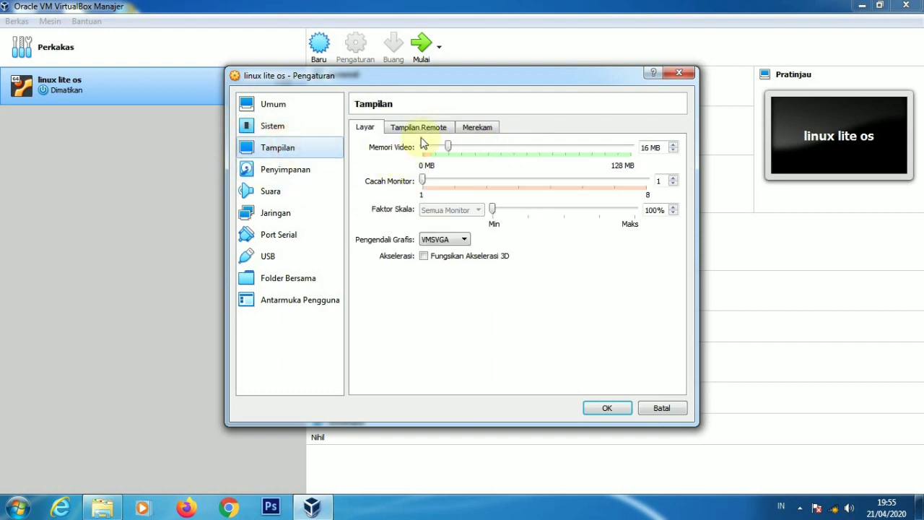
{"action": "left_click_drag", "start_coordinate": [448, 148], "coordinate": [627, 150]}
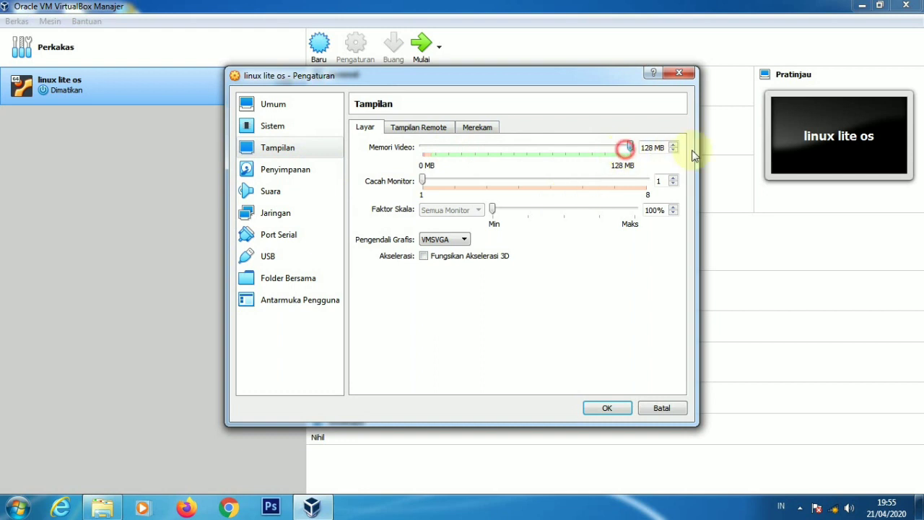
Add the linux-lite-4.8-64bit disc image from D:\PROGRAM\linux as the virtual optical disk for the empty IDE drive
{"action": "left_click", "coordinate": [295, 175]}
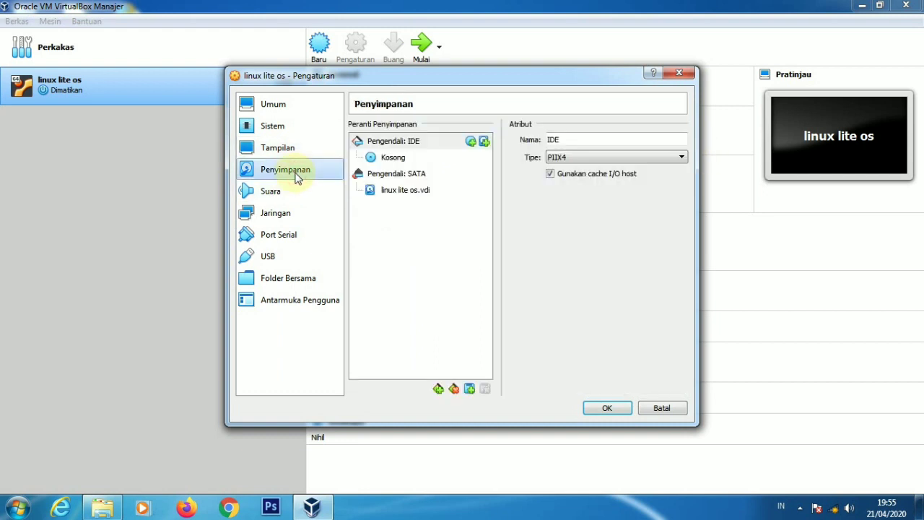
{"action": "left_click", "coordinate": [393, 159]}
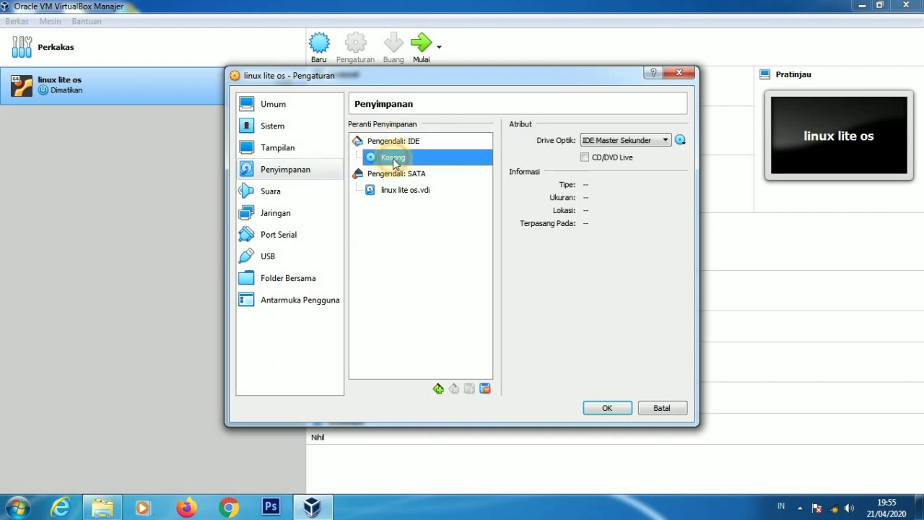
{"action": "left_click", "coordinate": [680, 141]}
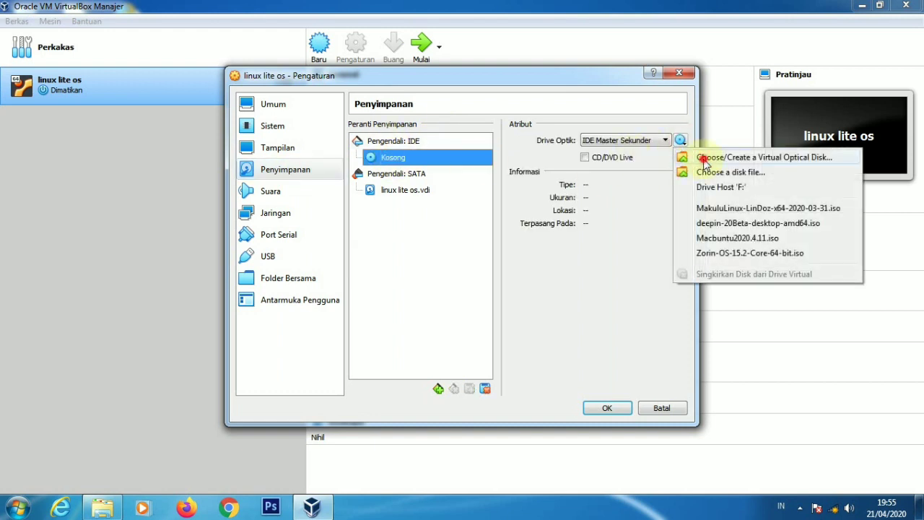
{"action": "left_click", "coordinate": [704, 158]}
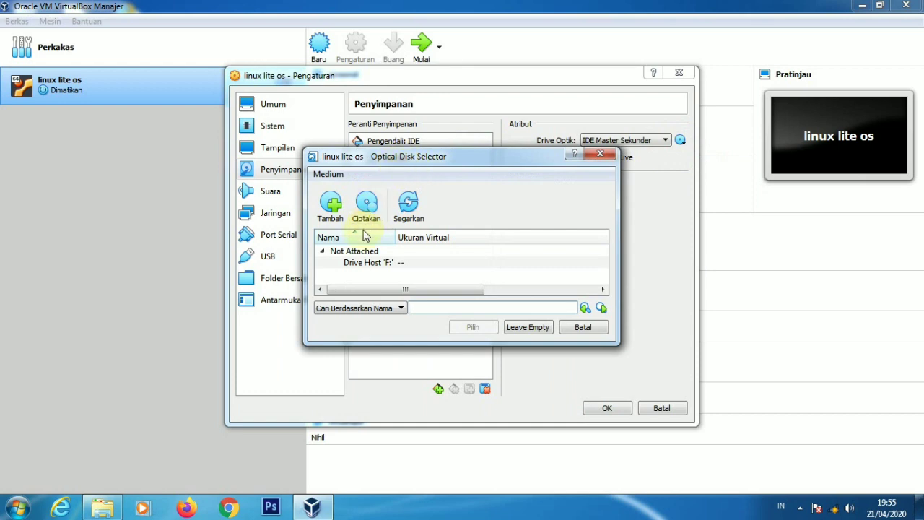
{"action": "left_click", "coordinate": [334, 205]}
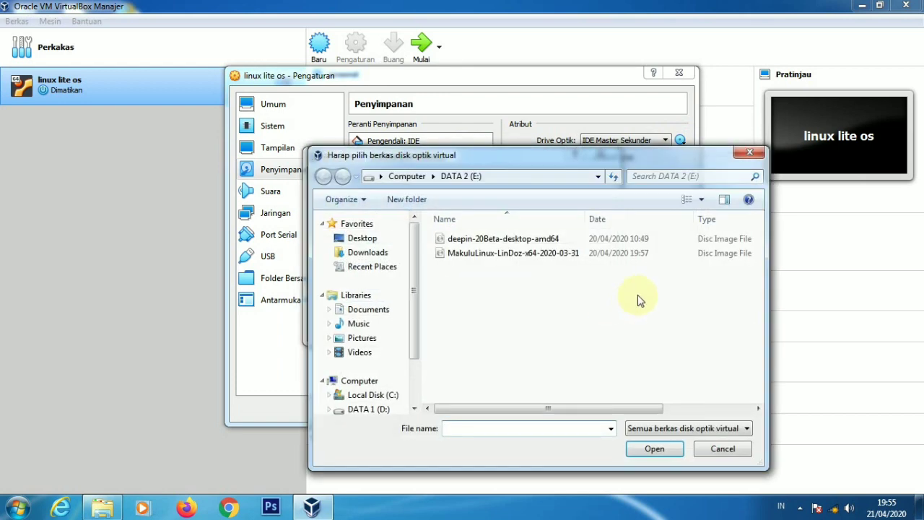
{"action": "left_click_drag", "start_coordinate": [412, 322], "coordinate": [415, 393]}
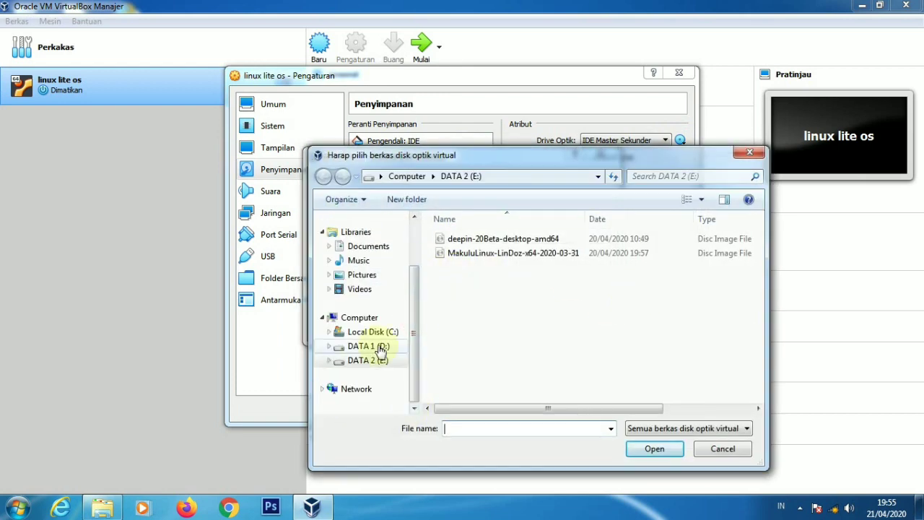
{"action": "left_click", "coordinate": [380, 348]}
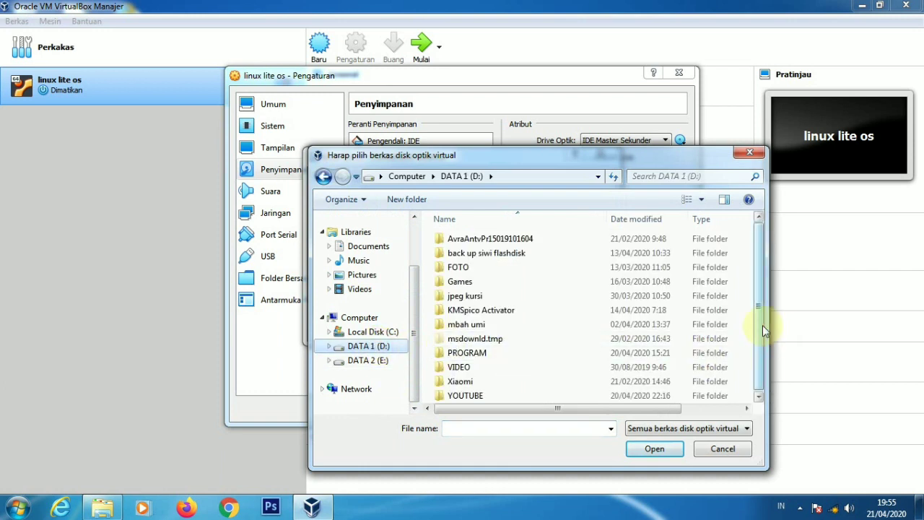
{"action": "double_click", "coordinate": [486, 354]}
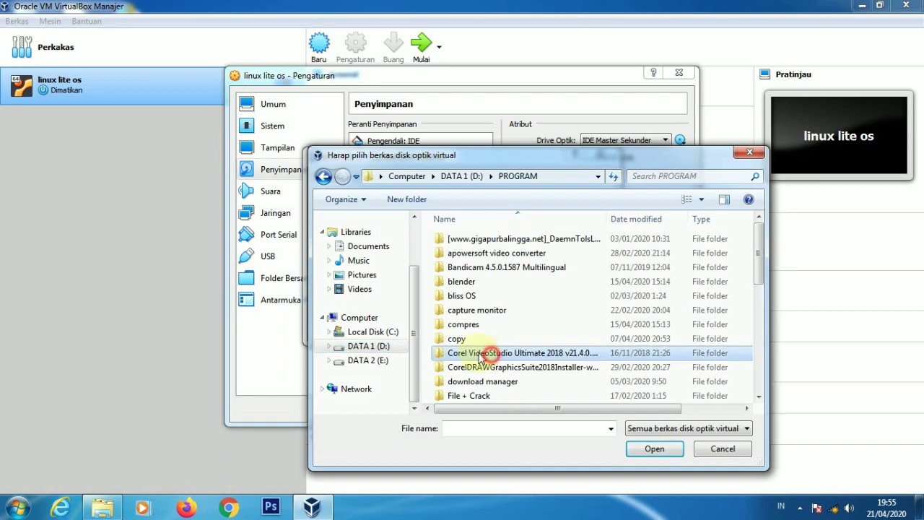
{"action": "scroll", "coordinate": [485, 361], "scroll_direction": "down", "scroll_amount": 2}
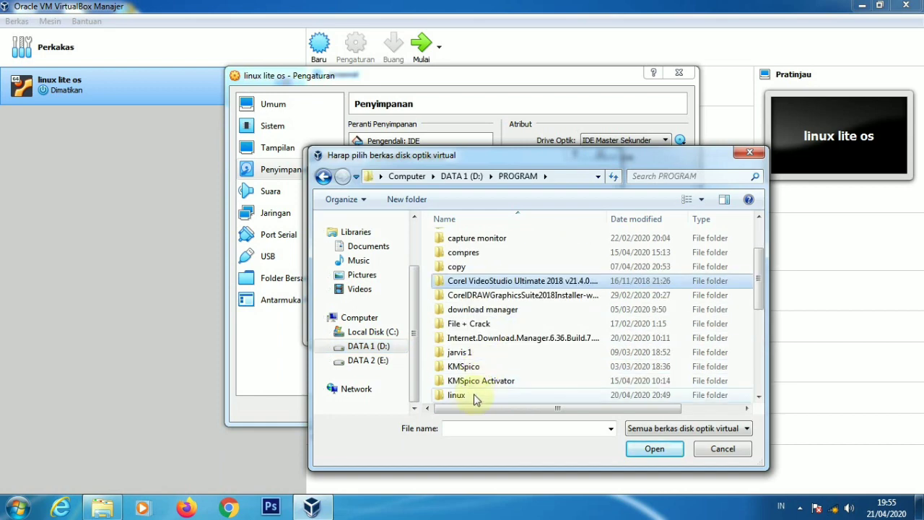
{"action": "double_click", "coordinate": [475, 396]}
{"action": "left_click", "coordinate": [483, 296]}
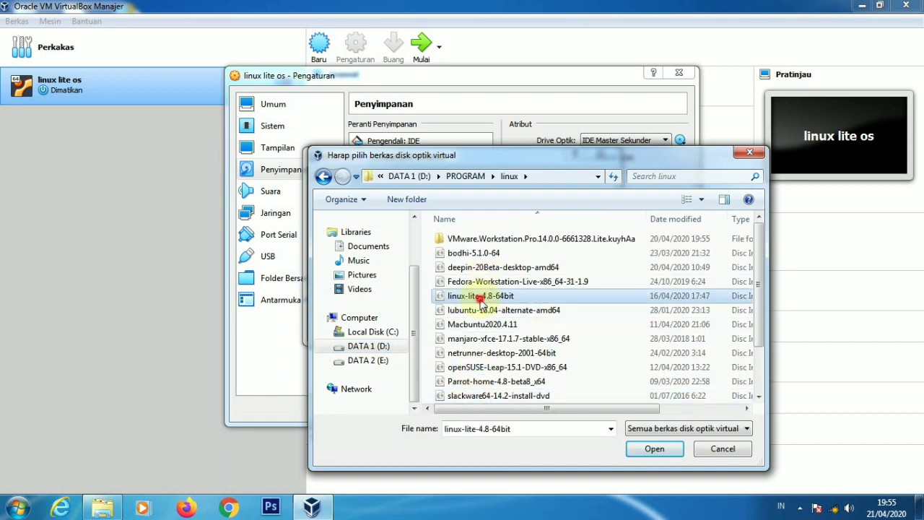
{"action": "left_click", "coordinate": [649, 449]}
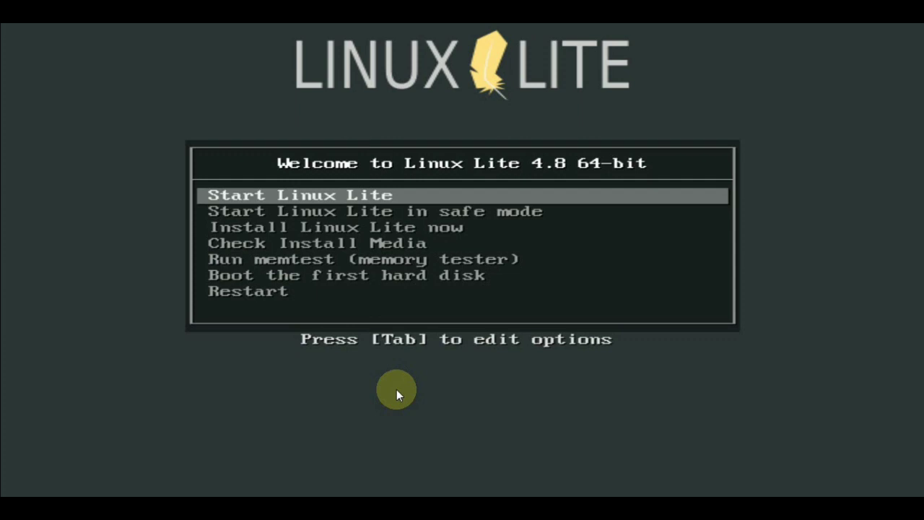
Boot the Linux Lite live session with Start Linux Lite and minimize its Welcome window
{"action": "key", "text": "Return"}
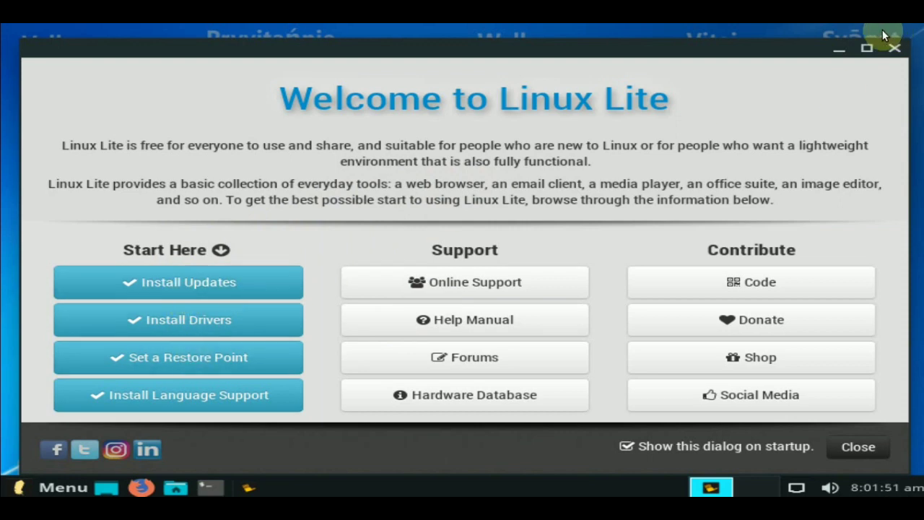
{"action": "left_click", "coordinate": [839, 49]}
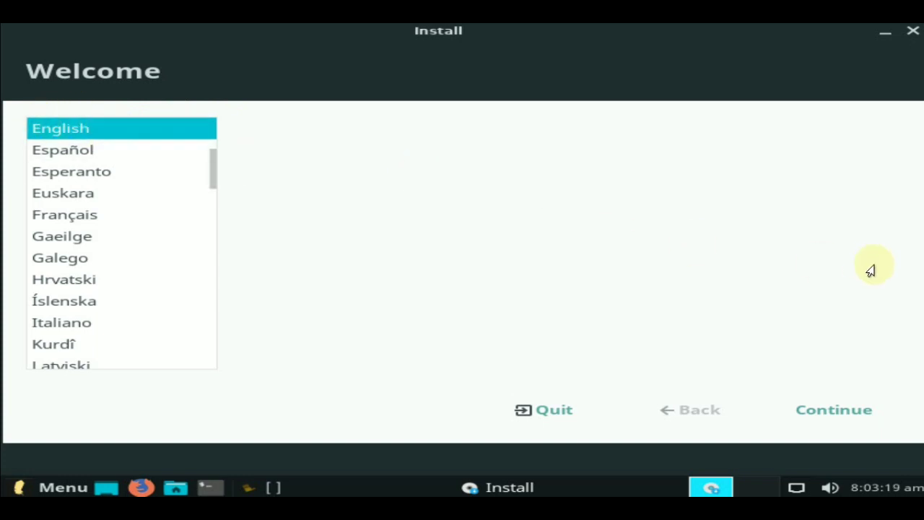
Accept English as the installer language and English (US) as the keyboard layout, and continue past the updates and other software page
{"action": "left_click", "coordinate": [834, 416]}
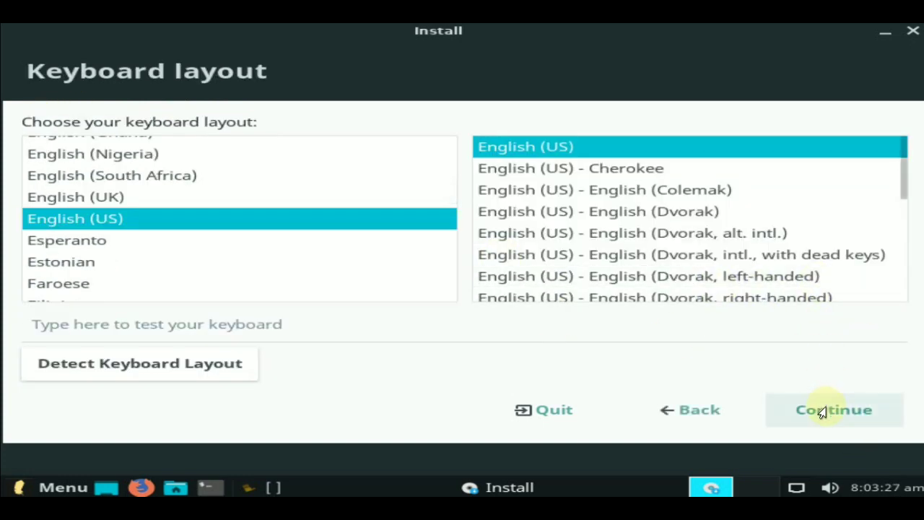
{"action": "left_click", "coordinate": [825, 408]}
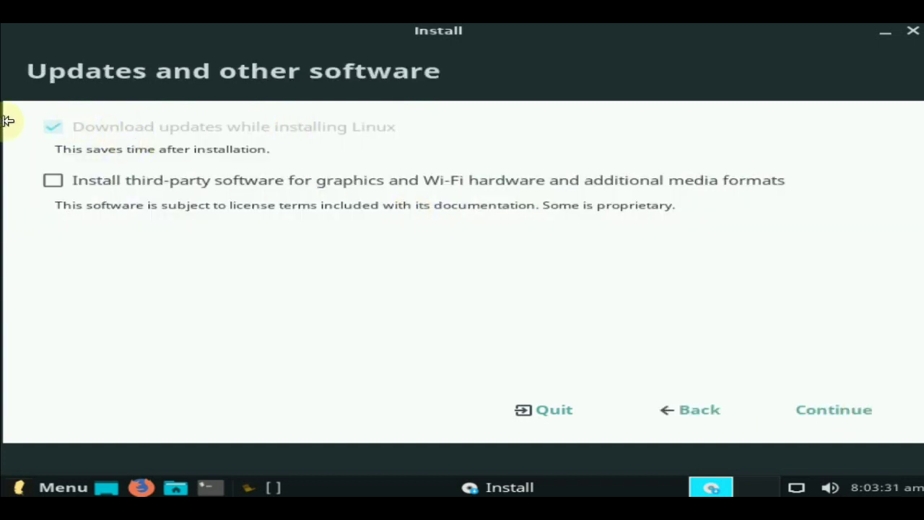
{"action": "left_click", "coordinate": [833, 420]}
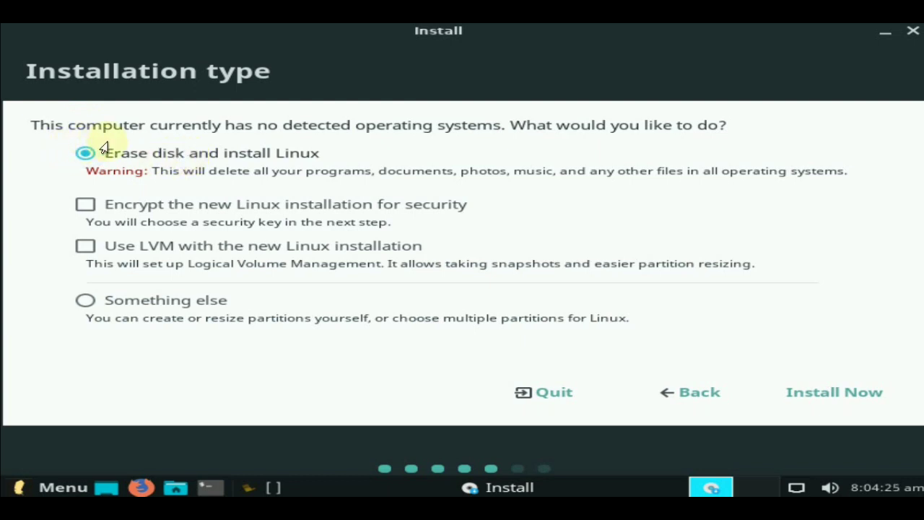
Choose Erase disk and install Linux as the installation type, start the installation and approve writing the changes to disk
{"action": "left_click", "coordinate": [85, 301]}
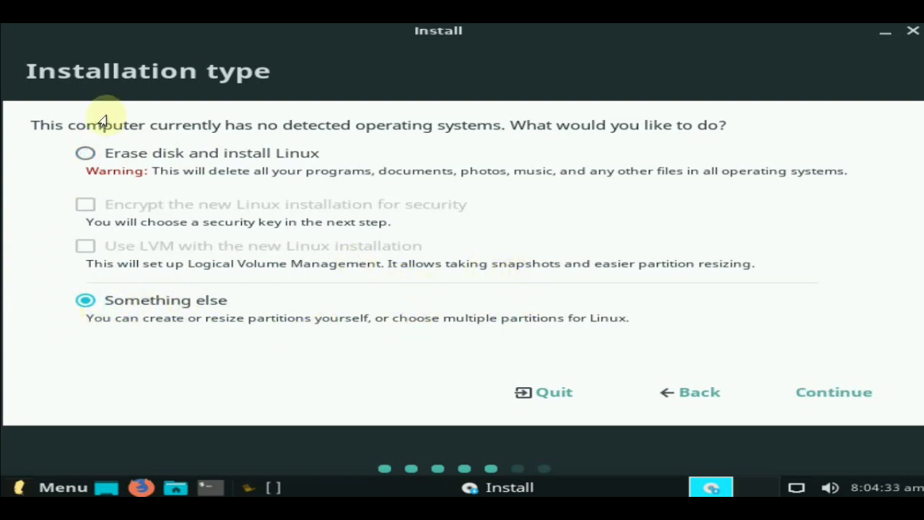
{"action": "left_click", "coordinate": [85, 156]}
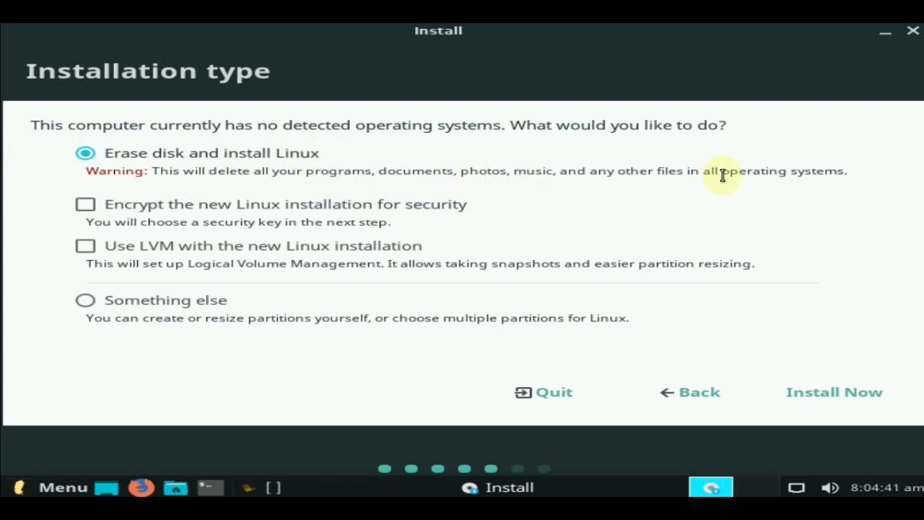
{"action": "left_click", "coordinate": [830, 397]}
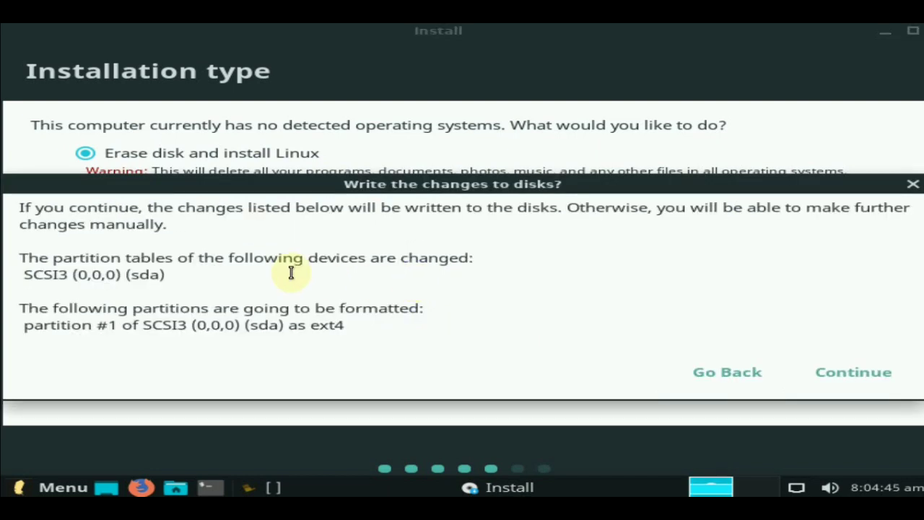
{"action": "left_click", "coordinate": [853, 373]}
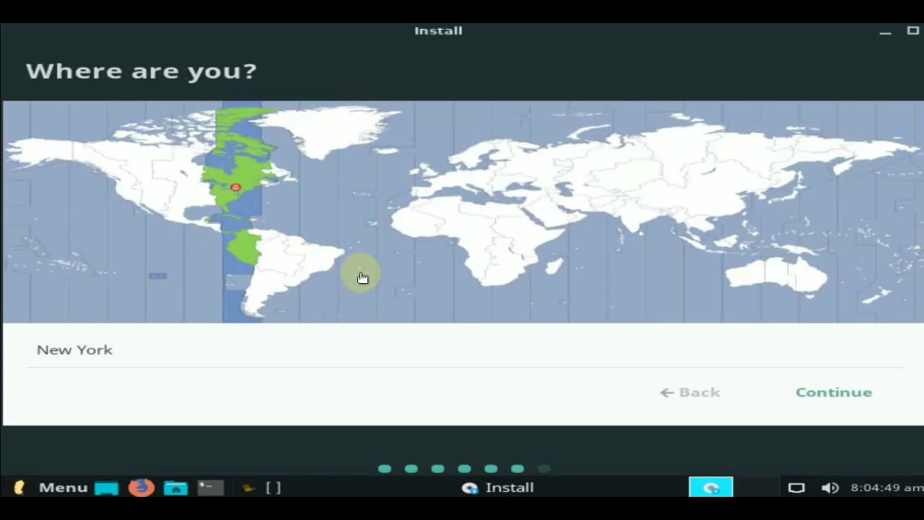
Set the installation's location to Jakarta Time (Indonesia) and continue to the user account details
{"action": "left_click", "coordinate": [149, 349]}
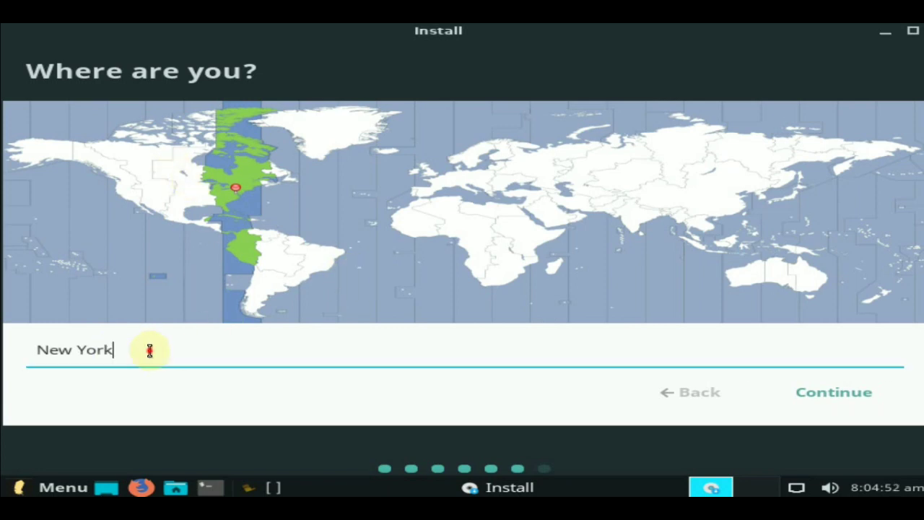
{"action": "triple_click", "coordinate": [149, 349]}
{"action": "type", "text": "jaka"}
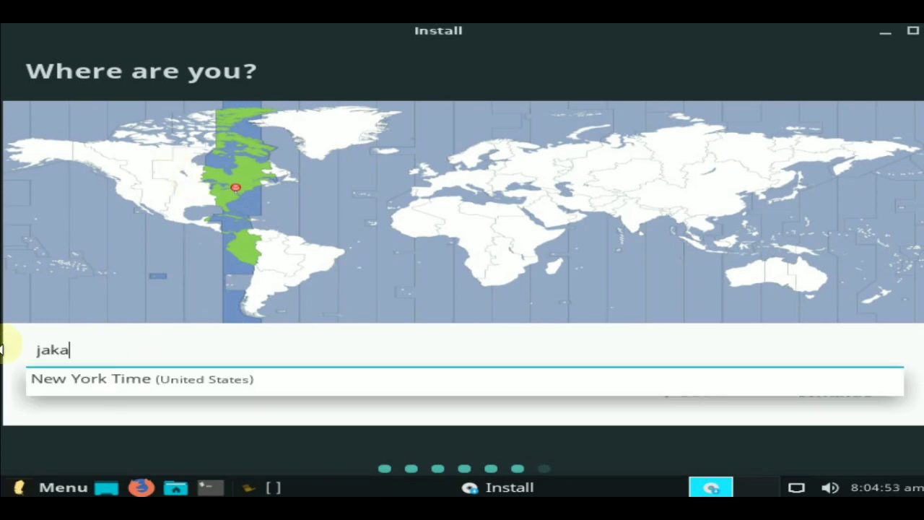
{"action": "type", "text": "rta"}
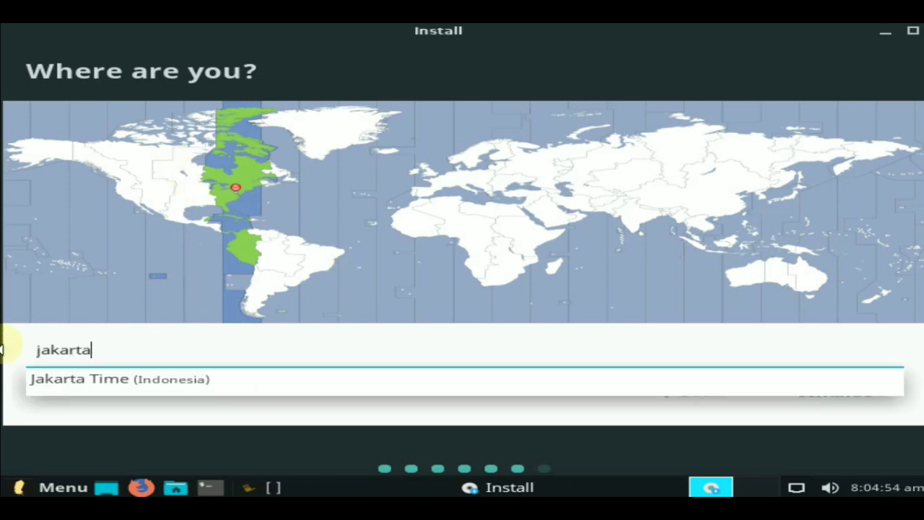
{"action": "left_click", "coordinate": [149, 380]}
{"action": "left_click", "coordinate": [836, 397]}
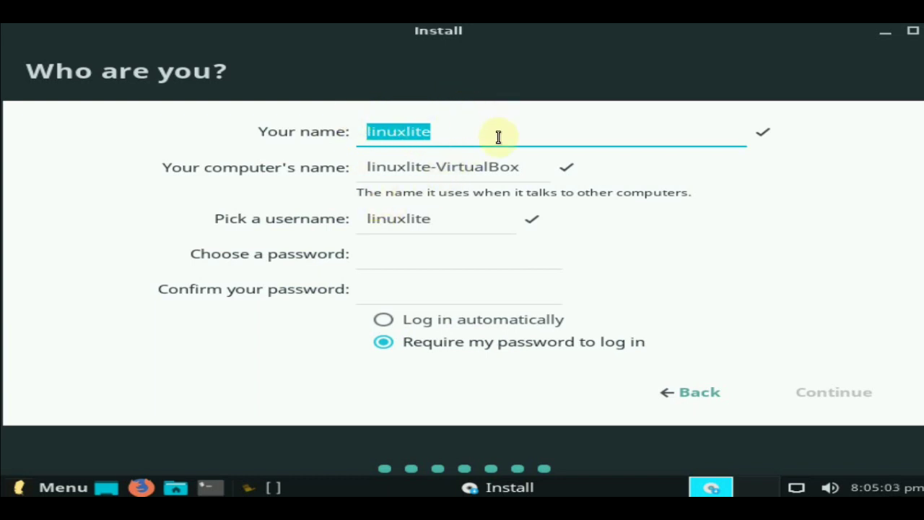
Enter the user's name for the new account and restart the computer once the installation is complete
{"action": "type", "text": "it"}
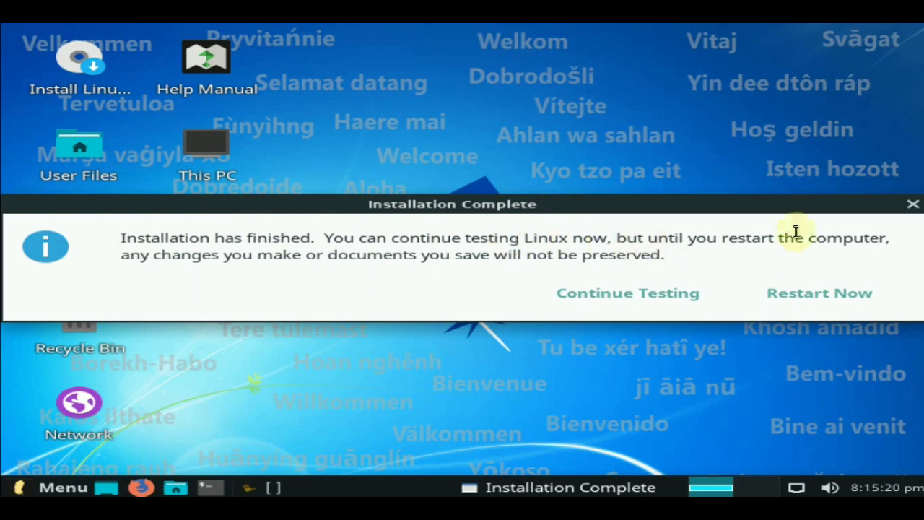
{"action": "left_click", "coordinate": [814, 295]}
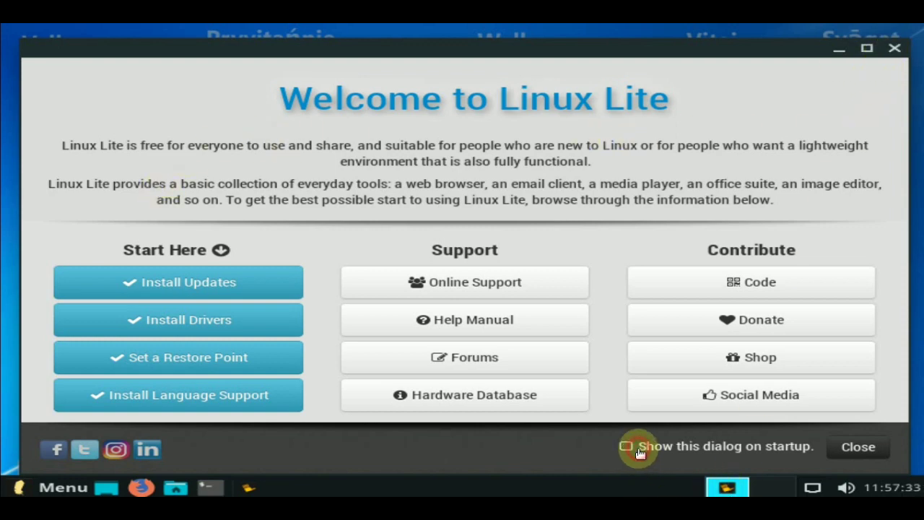
Close the Welcome dialog with its display on startup turned off, and open the desktop Settings
{"action": "left_click", "coordinate": [863, 446]}
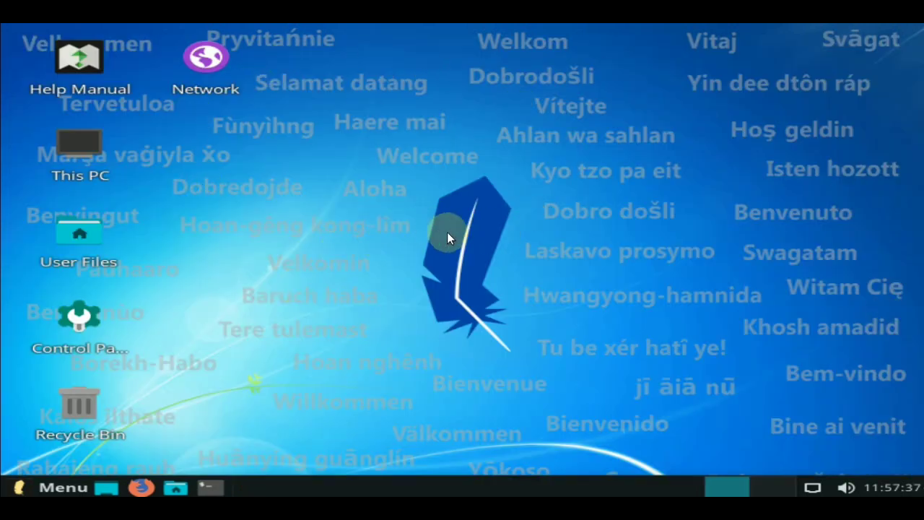
{"action": "right_click", "coordinate": [335, 176]}
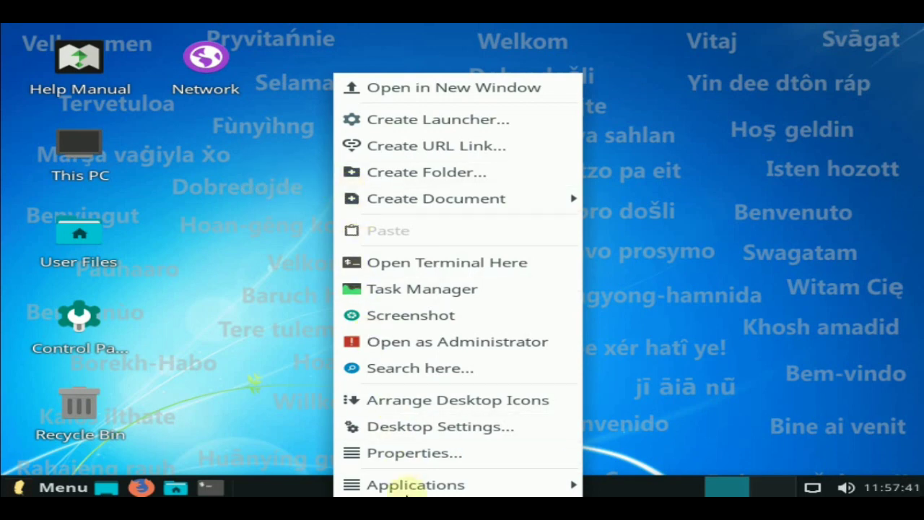
{"action": "left_click", "coordinate": [398, 450]}
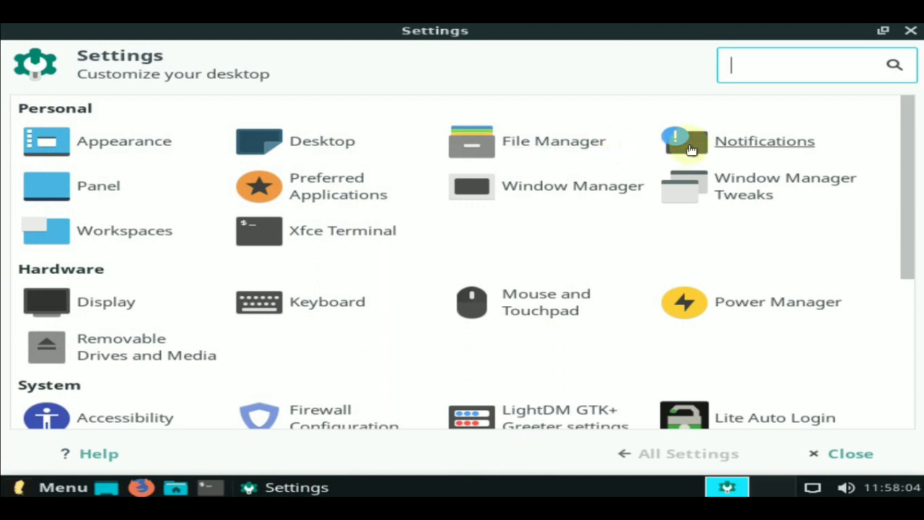
Set the screen resolution to 1360x768 in the Display settings, apply it and close the settings window
{"action": "left_click", "coordinate": [155, 302]}
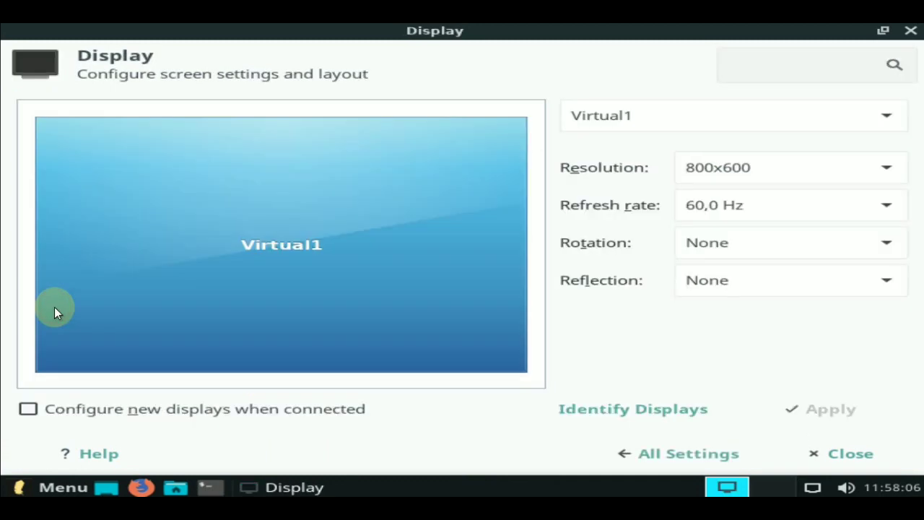
{"action": "left_click", "coordinate": [887, 169]}
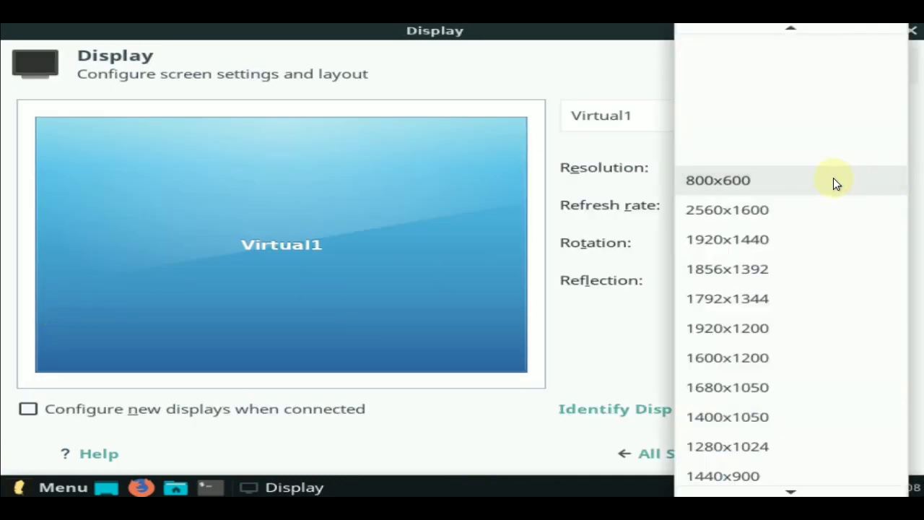
{"action": "scroll", "coordinate": [751, 424], "scroll_direction": "down", "scroll_amount": 3}
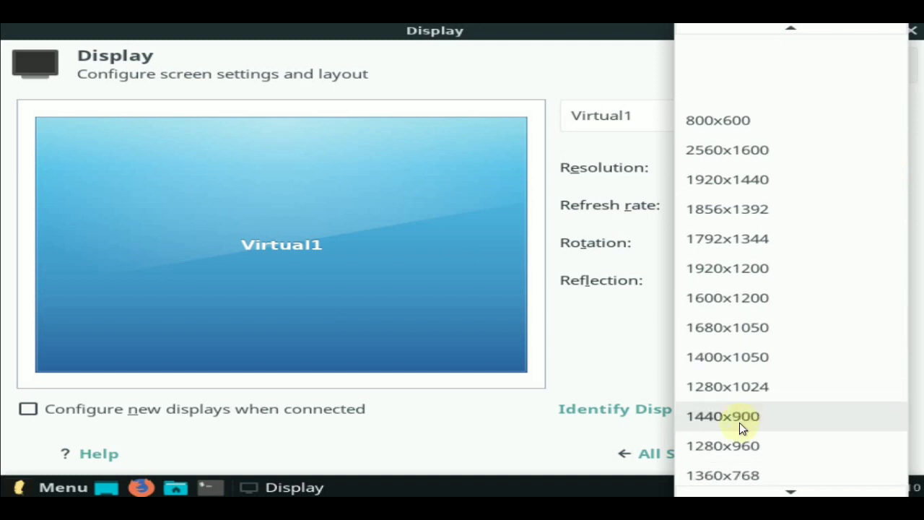
{"action": "left_click", "coordinate": [724, 439]}
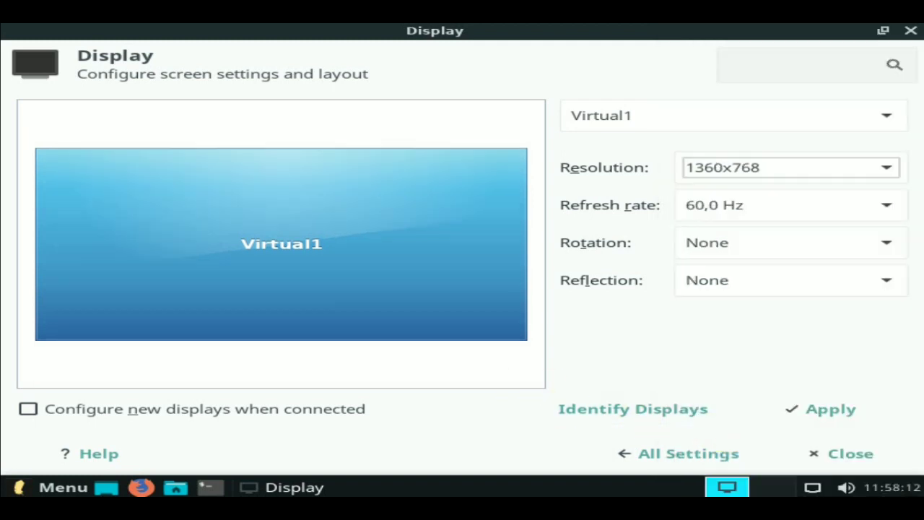
{"action": "left_click", "coordinate": [830, 409]}
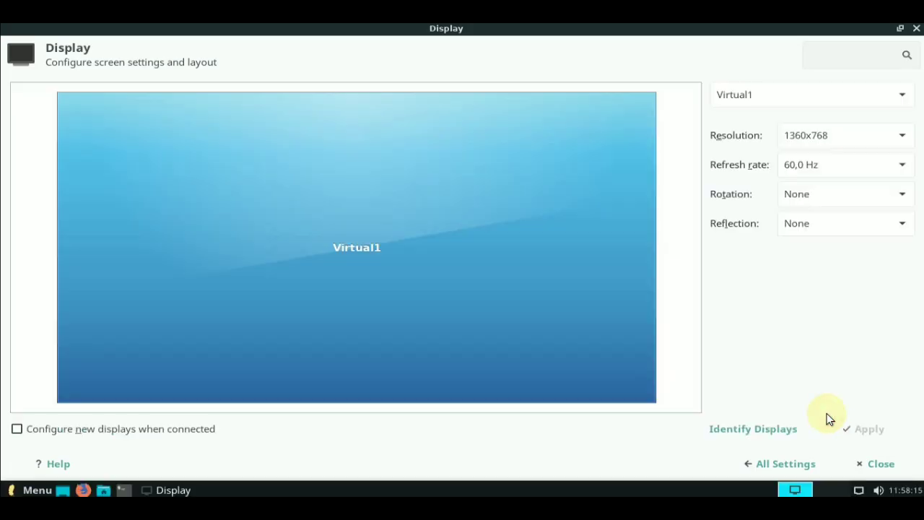
{"action": "left_click", "coordinate": [864, 464]}
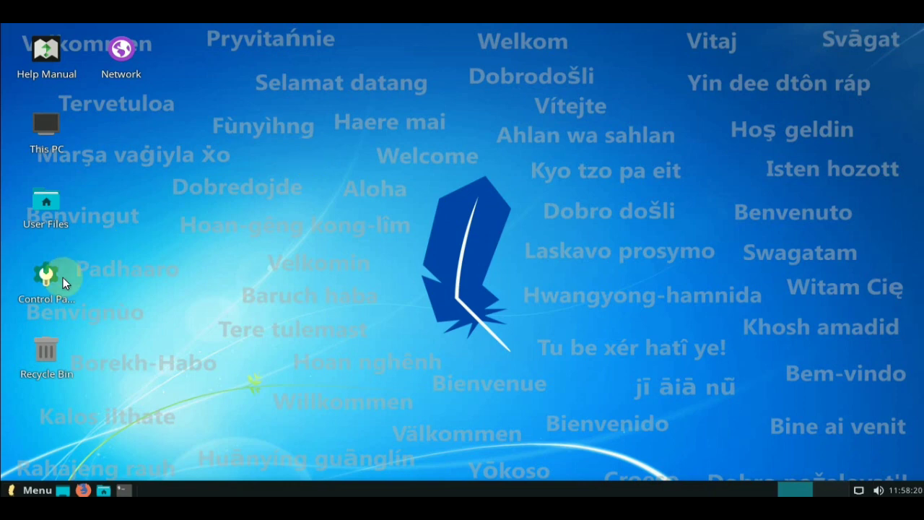
Look through the application menu, including its Favorites, My Computer and Recently Used categories, and close it
{"action": "left_click", "coordinate": [29, 491]}
{"action": "left_click", "coordinate": [29, 492]}
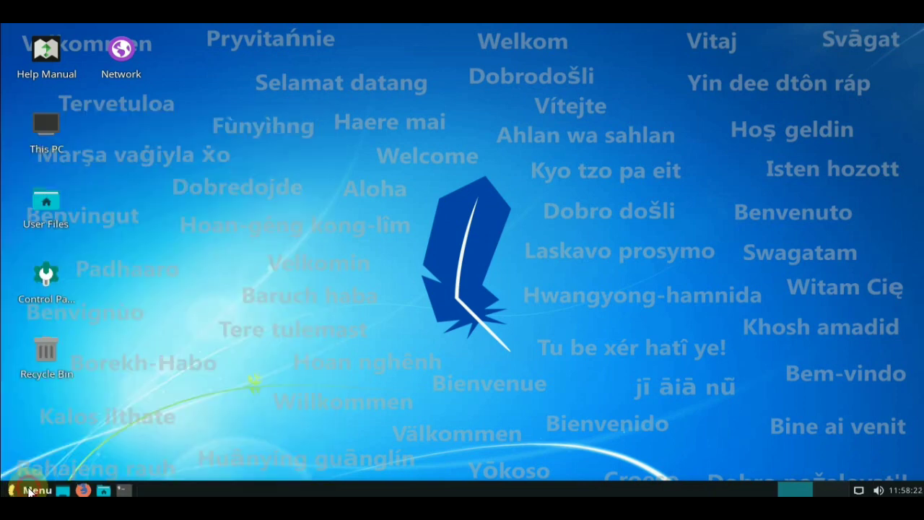
{"action": "left_click", "coordinate": [29, 491]}
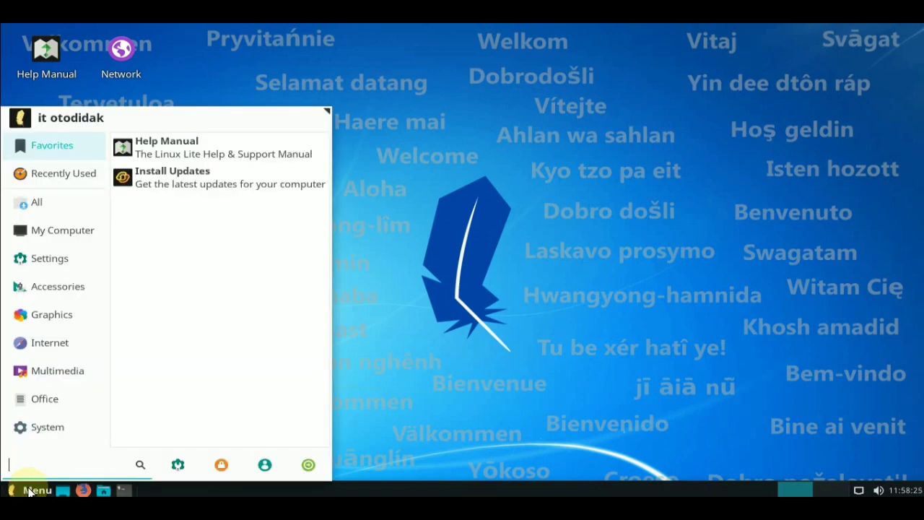
{"action": "left_click", "coordinate": [269, 239]}
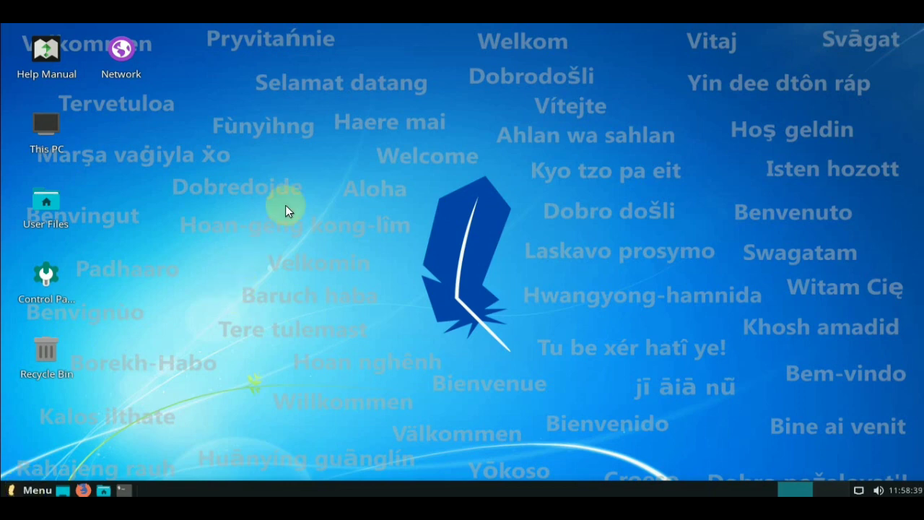
{"action": "left_click", "coordinate": [33, 489]}
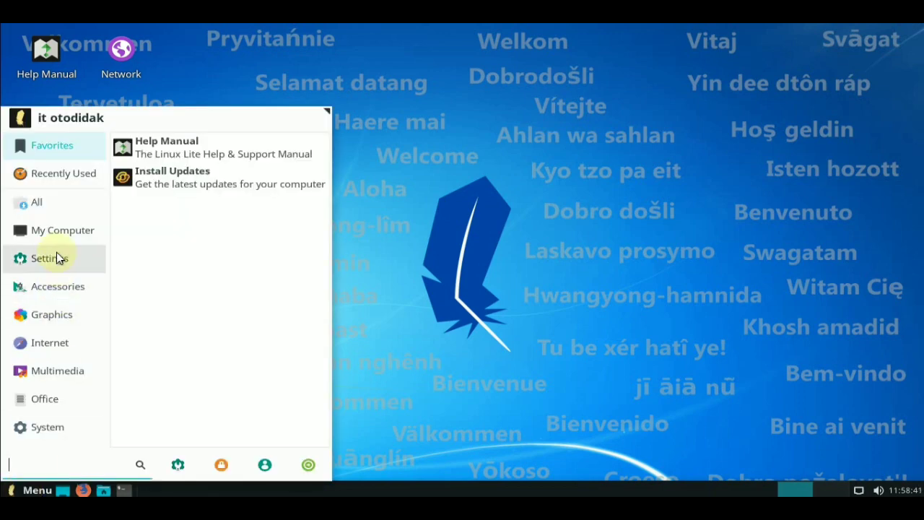
{"action": "left_click", "coordinate": [54, 231]}
{"action": "left_click", "coordinate": [46, 173]}
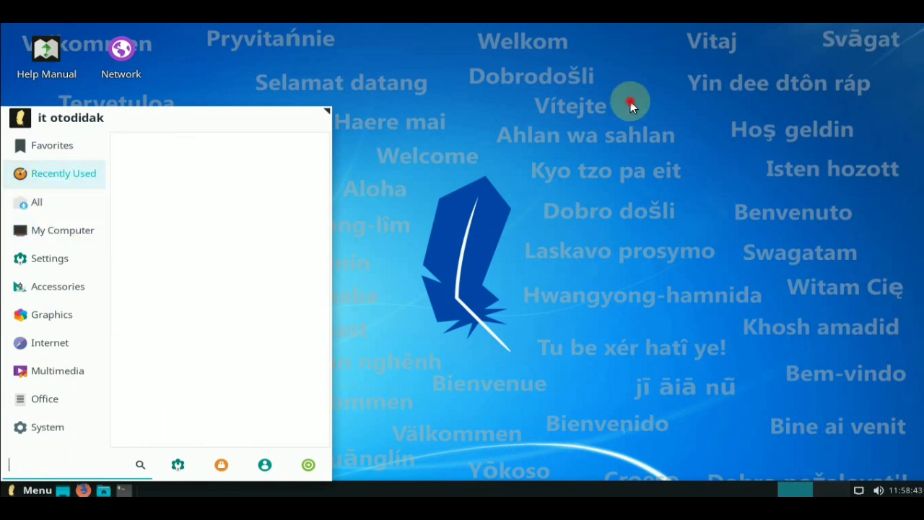
{"action": "left_click", "coordinate": [629, 103]}
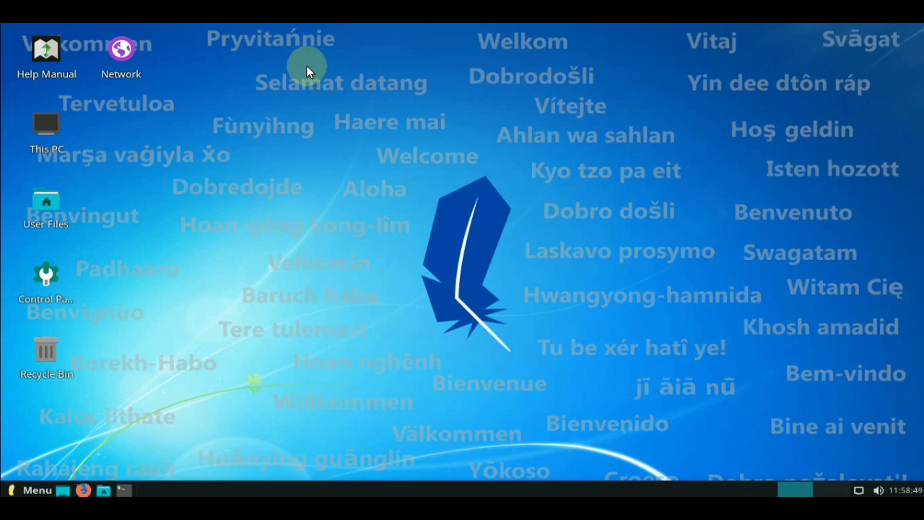
View the computer's drives and home folder through This PC, view User Files as well, and close the file manager windows
{"action": "mouse_move", "coordinate": [116, 60]}
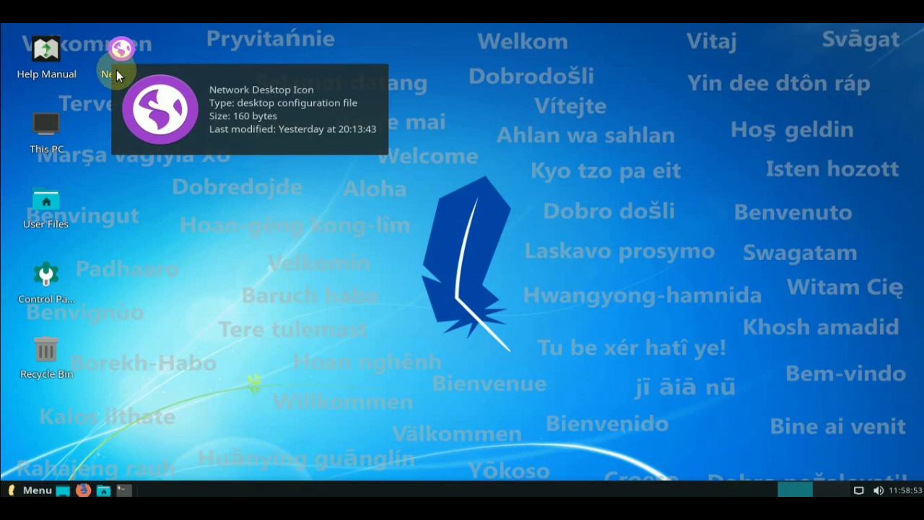
{"action": "left_click", "coordinate": [44, 133]}
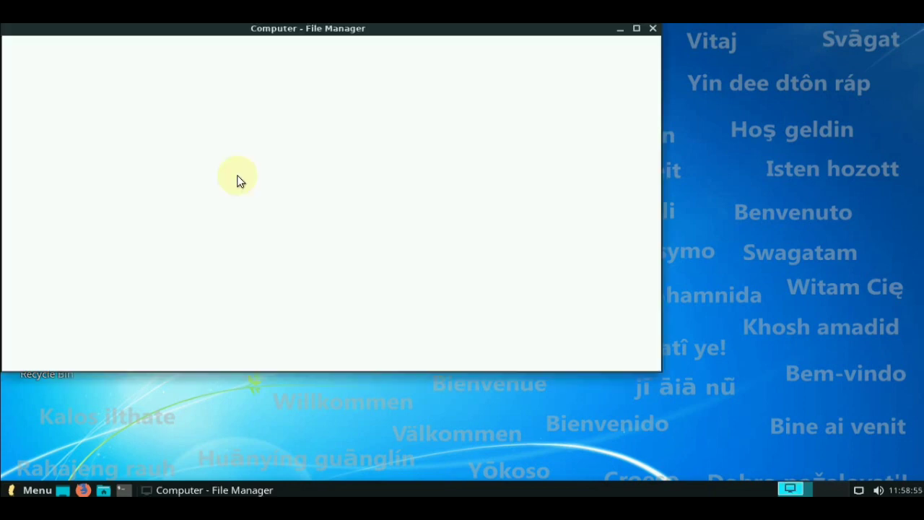
{"action": "left_click_drag", "start_coordinate": [260, 40], "coordinate": [374, 47]}
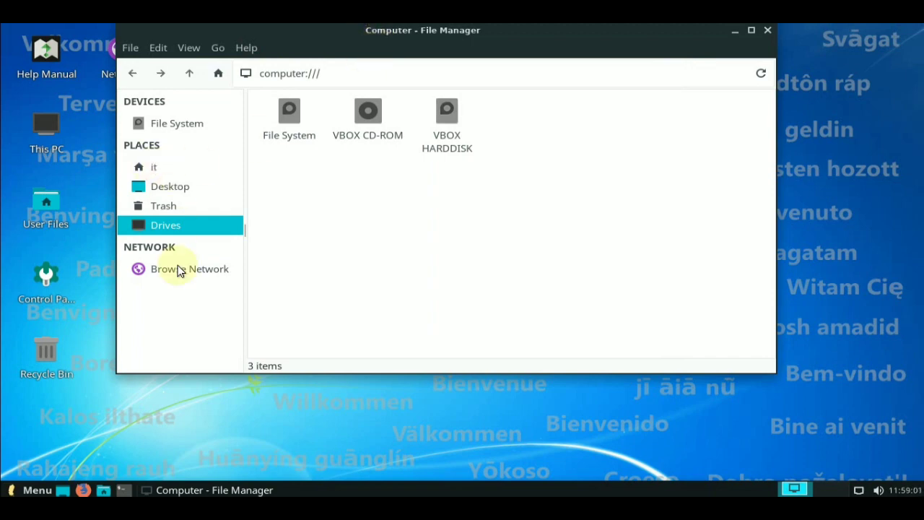
{"action": "left_click", "coordinate": [165, 180]}
{"action": "left_click", "coordinate": [166, 173]}
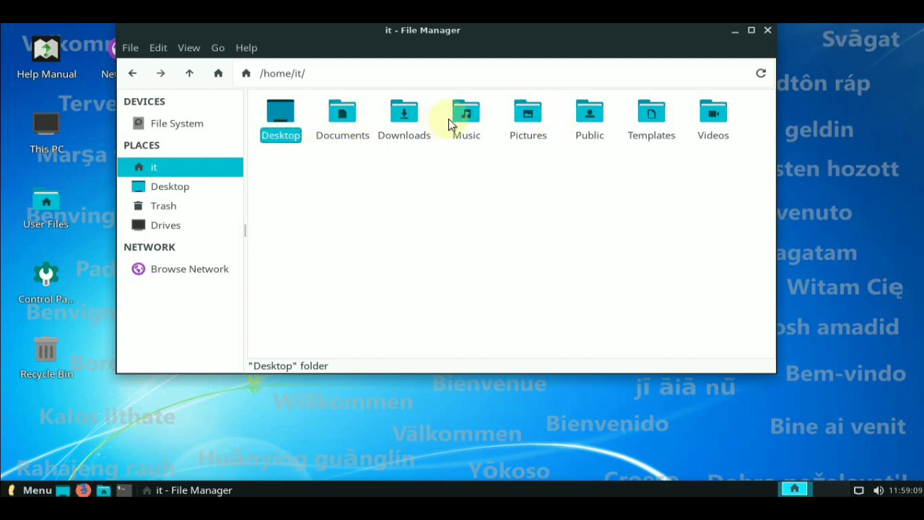
{"action": "left_click", "coordinate": [767, 31]}
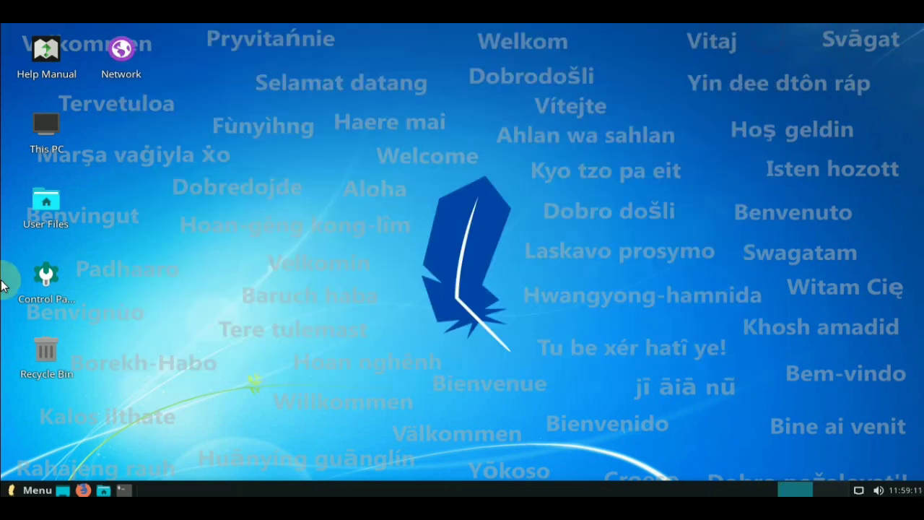
{"action": "double_click", "coordinate": [43, 235]}
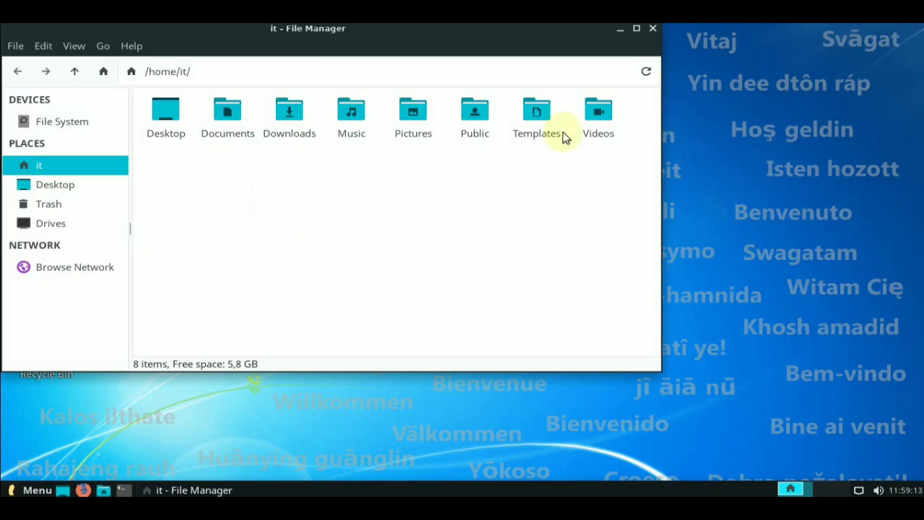
{"action": "left_click", "coordinate": [655, 33]}
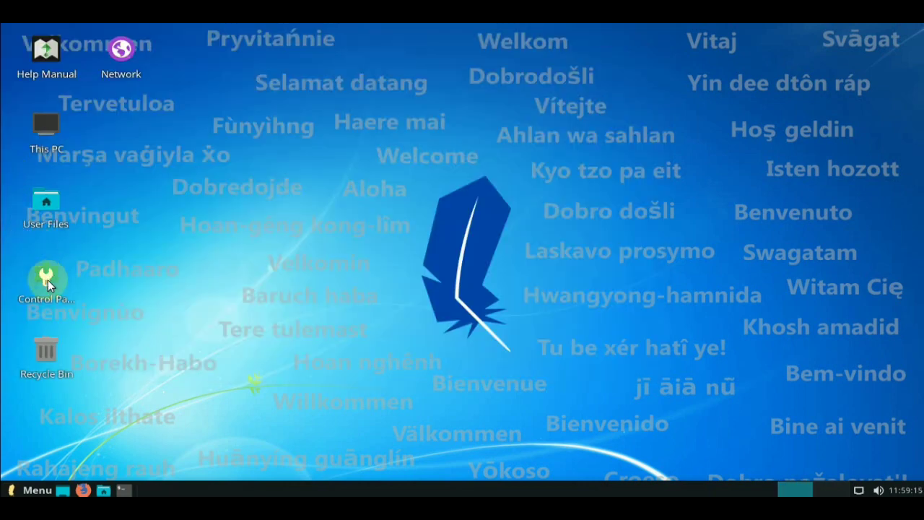
Open the Control Panel, look through the list of Appearance styles and close the window
{"action": "double_click", "coordinate": [47, 278]}
{"action": "left_click_drag", "start_coordinate": [328, 32], "coordinate": [379, 35]}
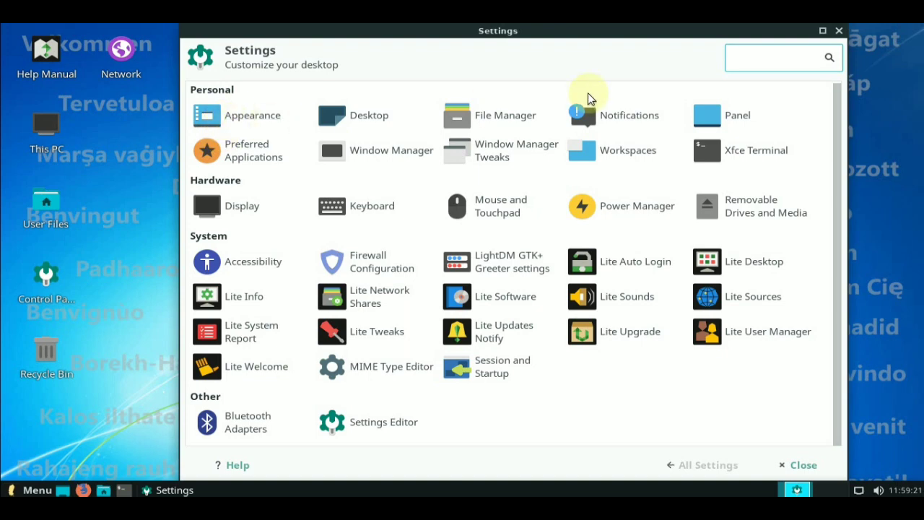
{"action": "left_click", "coordinate": [207, 114]}
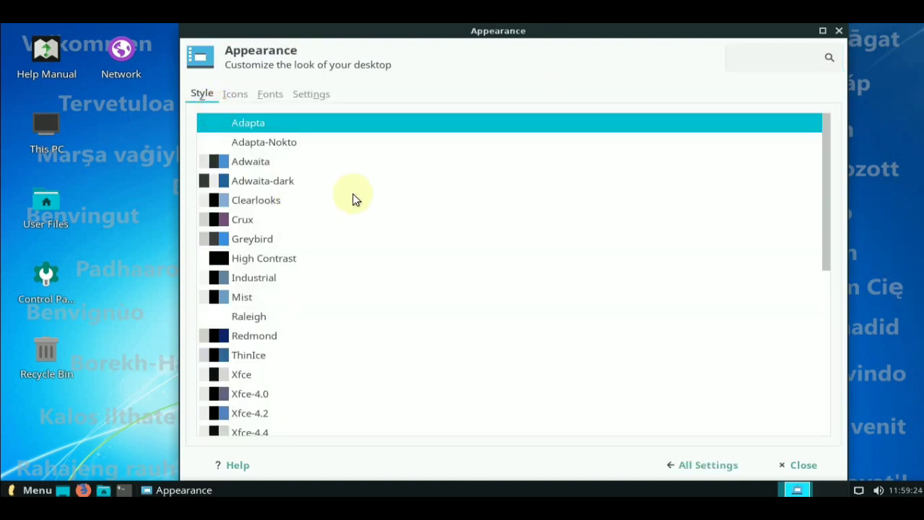
{"action": "scroll", "coordinate": [354, 198], "scroll_direction": "down", "scroll_amount": 9}
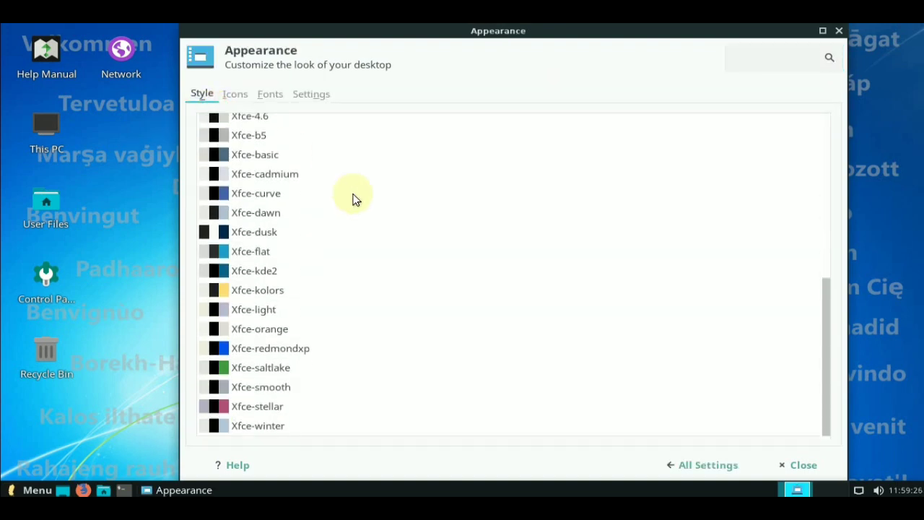
{"action": "scroll", "coordinate": [352, 200], "scroll_direction": "up", "scroll_amount": 9}
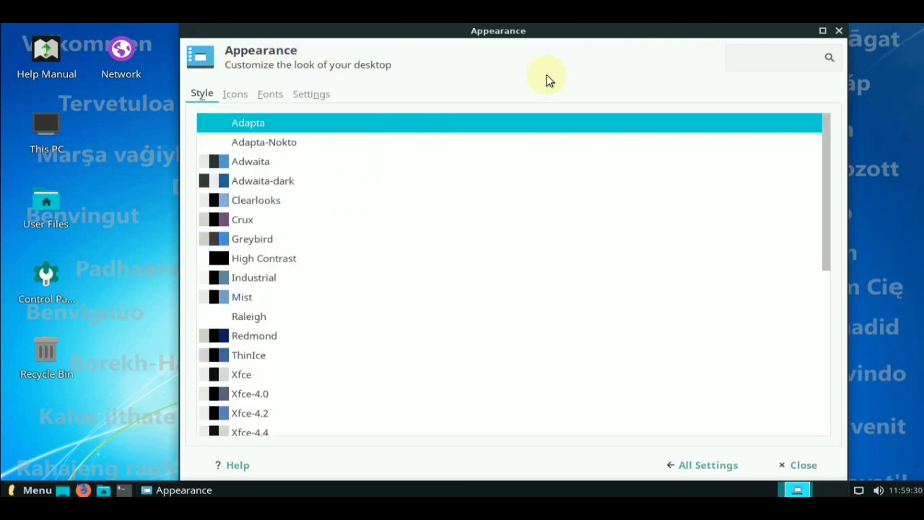
{"action": "left_click", "coordinate": [842, 31]}
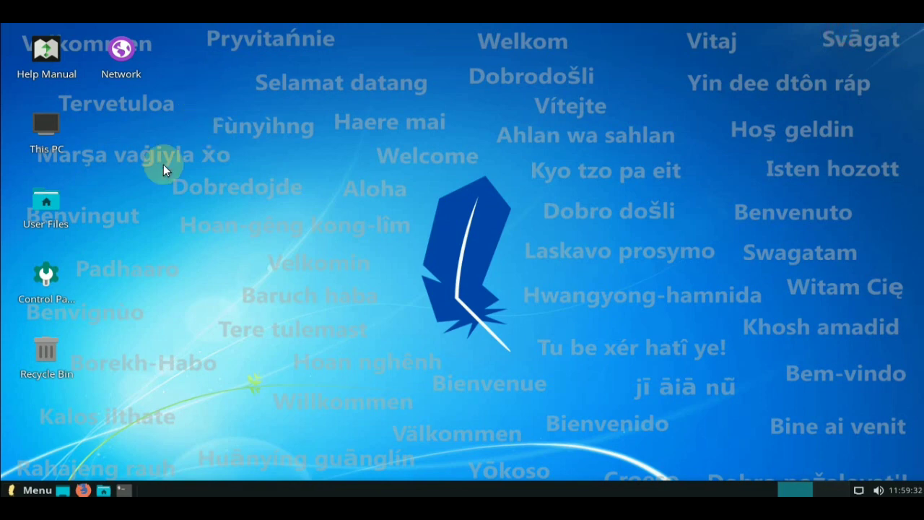
In the Desktop settings, try the beach wallpaper and set the waterfall image as the desktop background
{"action": "double_click", "coordinate": [50, 270]}
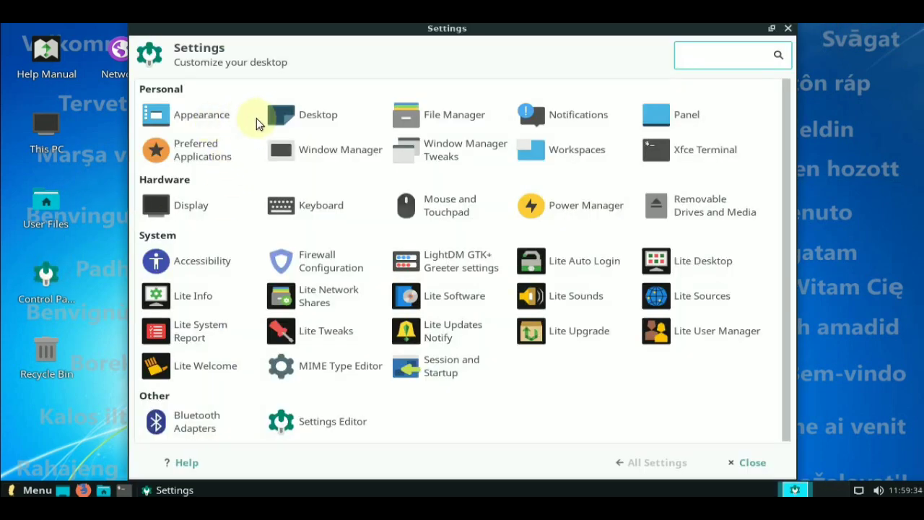
{"action": "left_click", "coordinate": [304, 119]}
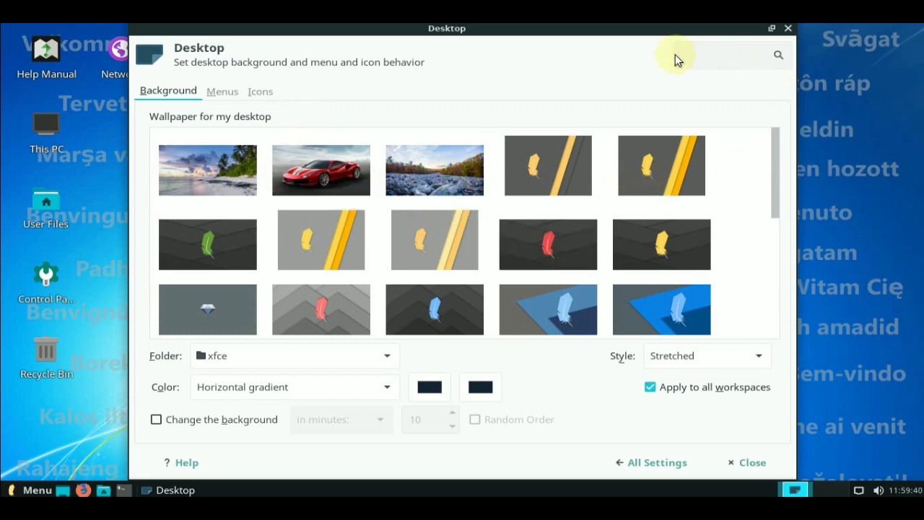
{"action": "left_click", "coordinate": [211, 160]}
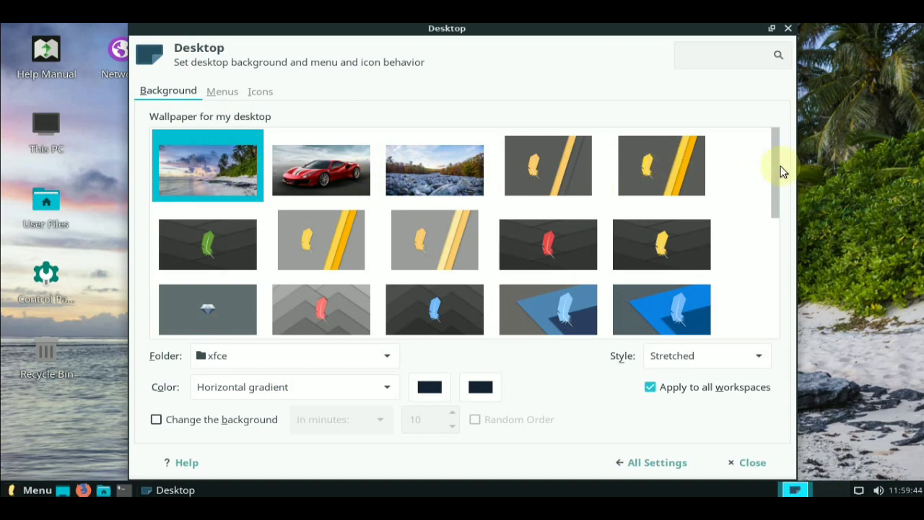
{"action": "left_click_drag", "start_coordinate": [777, 168], "coordinate": [771, 270]}
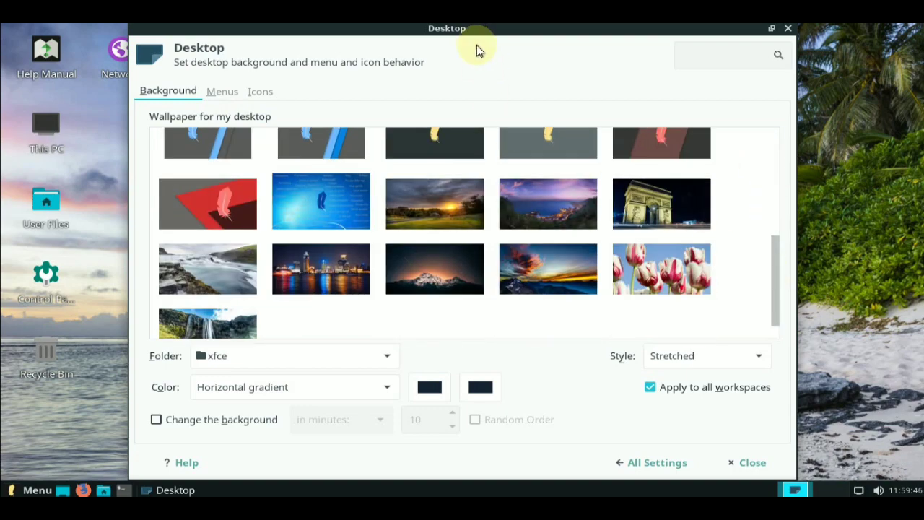
{"action": "left_click_drag", "start_coordinate": [500, 34], "coordinate": [521, 26]}
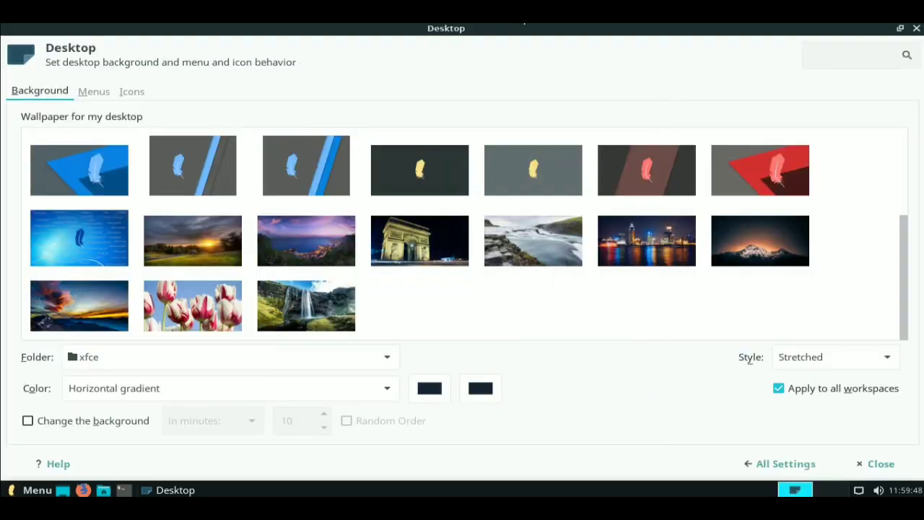
{"action": "left_click", "coordinate": [207, 236]}
{"action": "left_click", "coordinate": [299, 278]}
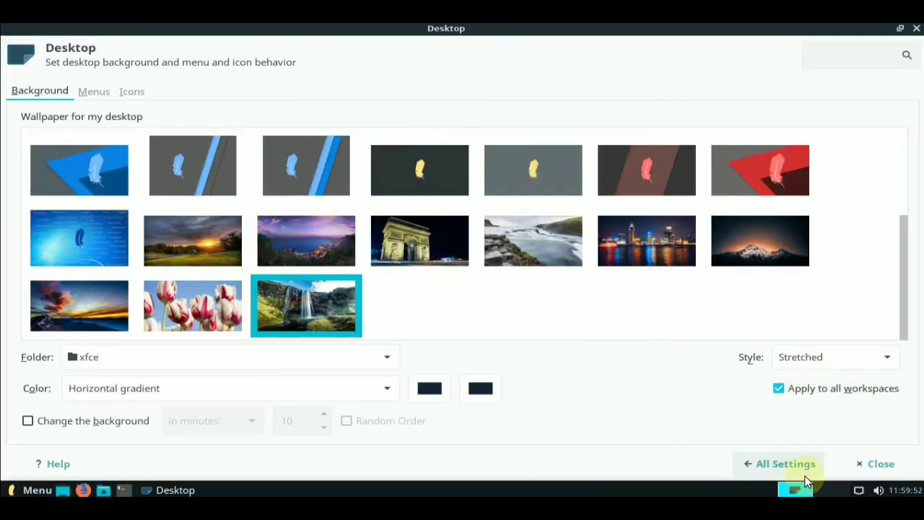
Review the desktop menu options, set the desktop icon size to 20 and close the Desktop settings
{"action": "left_click", "coordinate": [90, 94]}
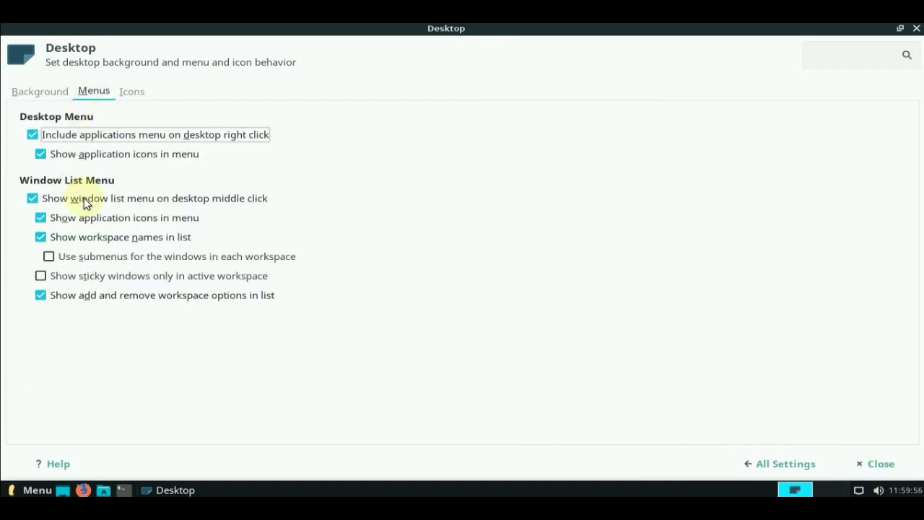
{"action": "left_click", "coordinate": [127, 96]}
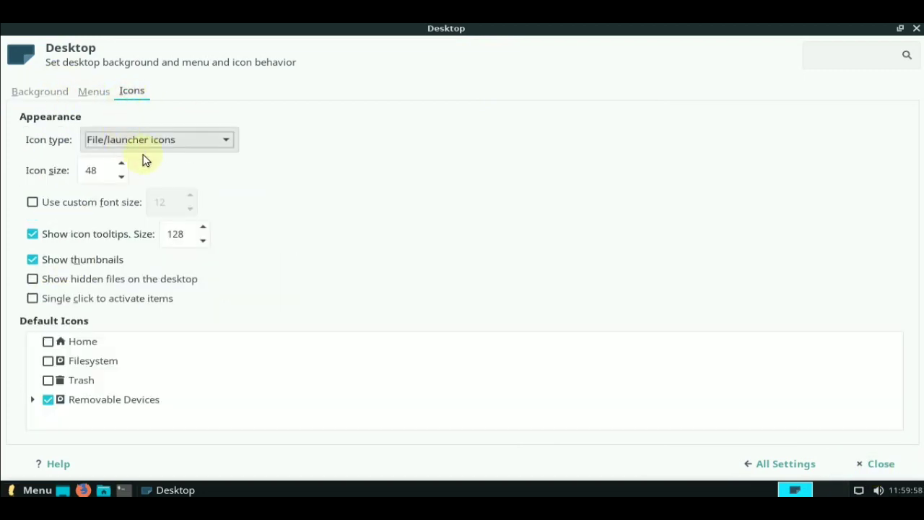
{"action": "left_click", "coordinate": [230, 144]}
{"action": "left_click", "coordinate": [229, 143]}
{"action": "left_click", "coordinate": [120, 178]}
{"action": "left_click", "coordinate": [120, 178]}
{"action": "left_click", "coordinate": [120, 178]}
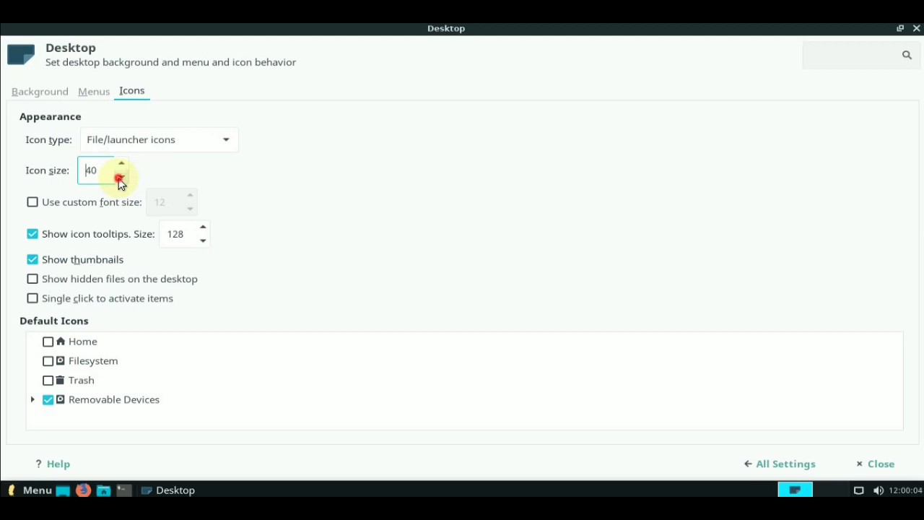
{"action": "left_click", "coordinate": [119, 178]}
{"action": "left_click", "coordinate": [120, 178]}
{"action": "left_click", "coordinate": [120, 178]}
{"action": "left_click", "coordinate": [120, 178]}
{"action": "left_click_drag", "start_coordinate": [101, 171], "coordinate": [46, 172]}
{"action": "type", "text": "20"}
{"action": "left_click", "coordinate": [881, 464]}
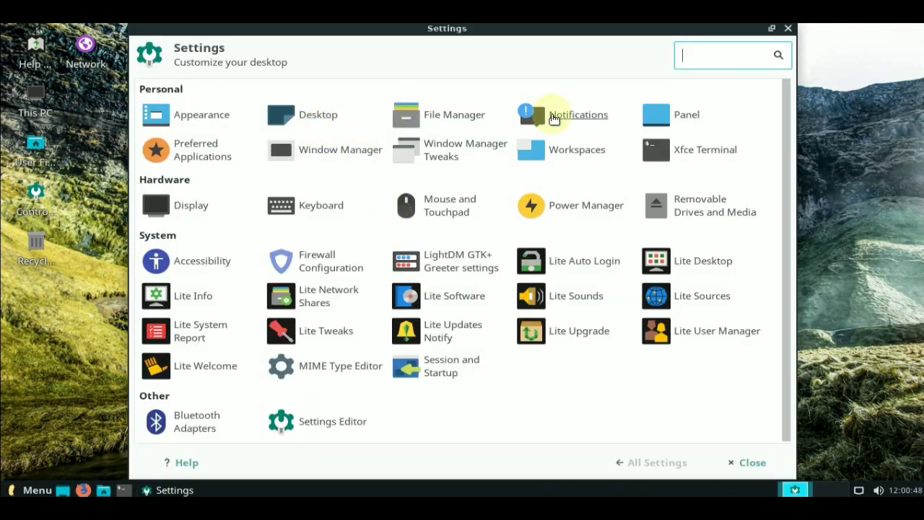
Open the Panel settings and set the row size of Panel 1 to 36 pixels
{"action": "left_click", "coordinate": [665, 112]}
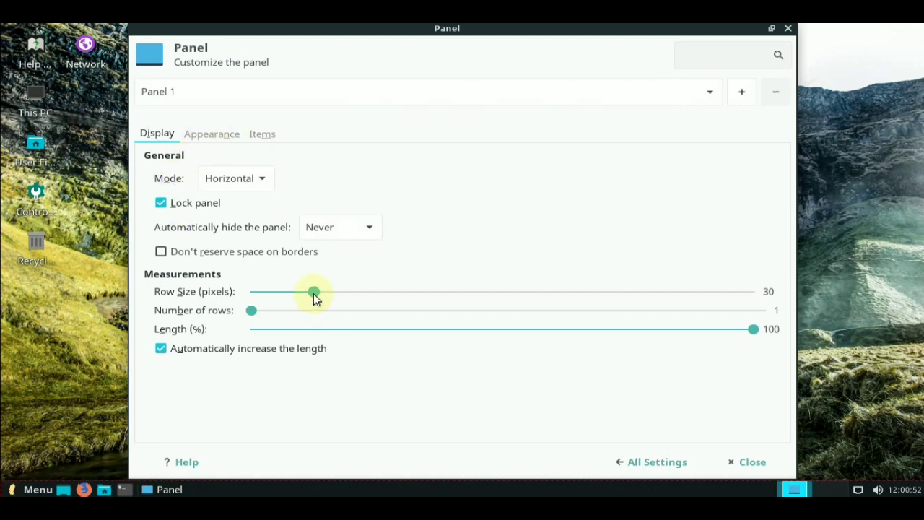
{"action": "left_click_drag", "start_coordinate": [313, 293], "coordinate": [337, 296]}
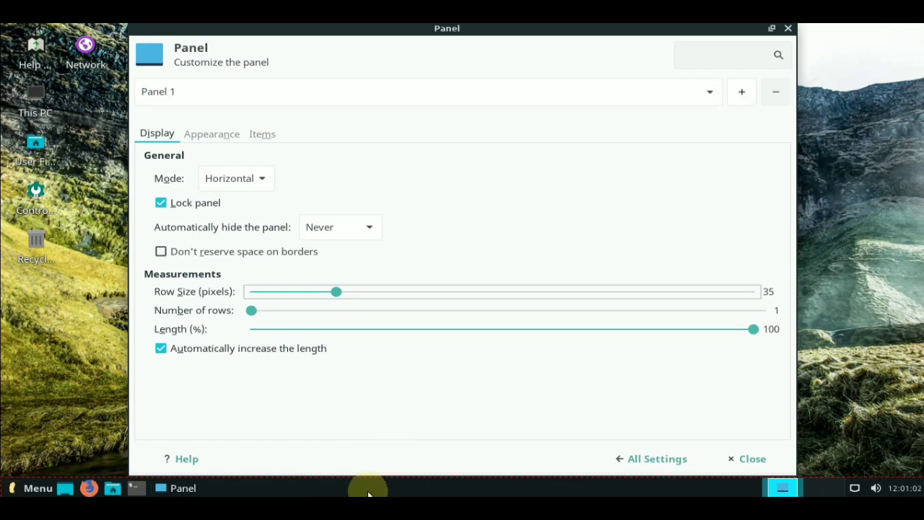
{"action": "mouse_move", "coordinate": [338, 298]}
{"action": "left_mouse_down"}
{"action": "mouse_move", "coordinate": [373, 298]}
{"action": "mouse_move", "coordinate": [338, 296]}
{"action": "left_mouse_up"}
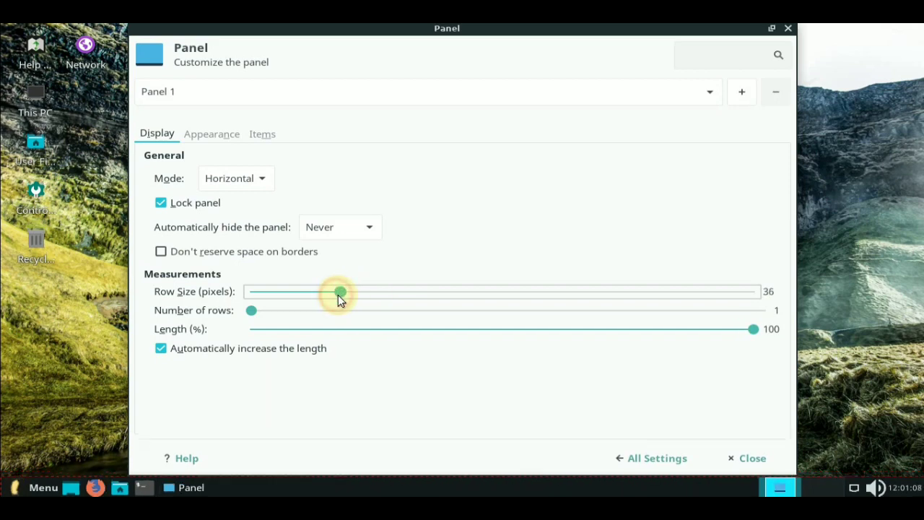
Review the Appearance and Items settings of Panel 1 and close the Panel window
{"action": "left_click", "coordinate": [209, 134]}
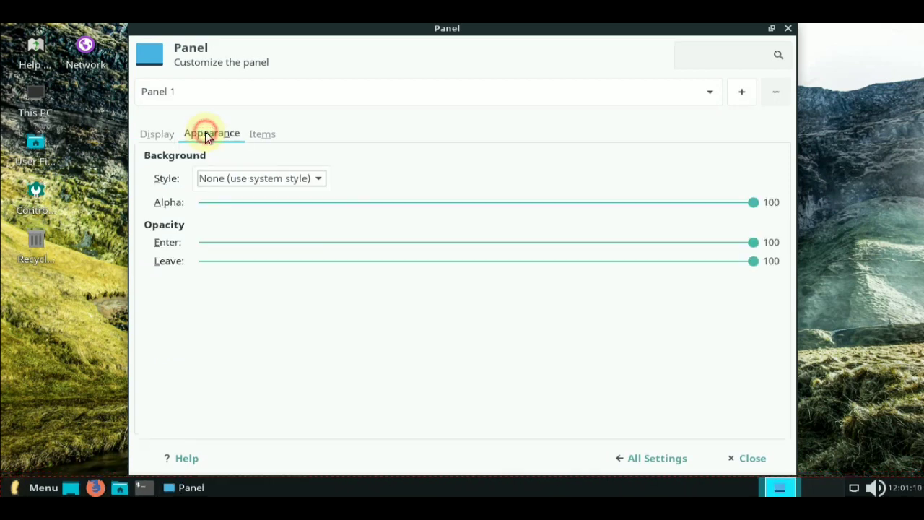
{"action": "left_click", "coordinate": [254, 135]}
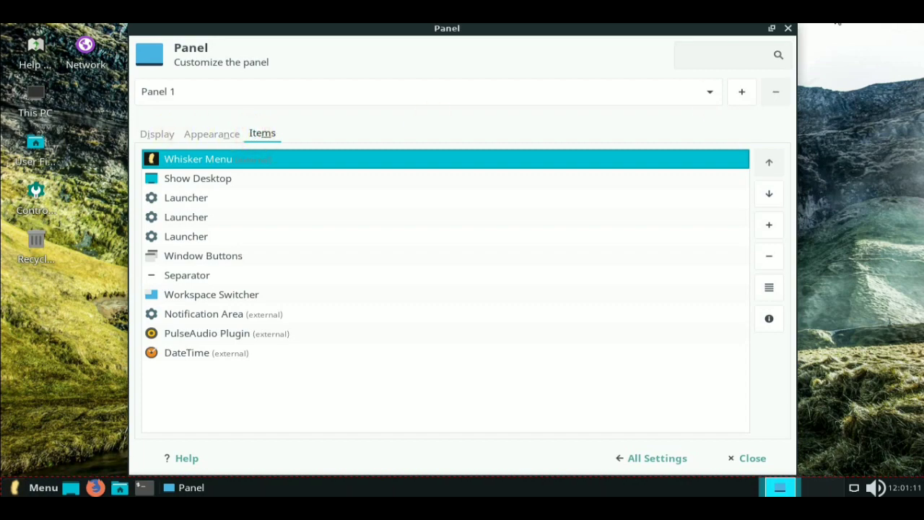
{"action": "left_click", "coordinate": [787, 28]}
Reopen the Control Panel, launch Lite Software and authenticate with the account password
{"action": "double_click", "coordinate": [30, 204]}
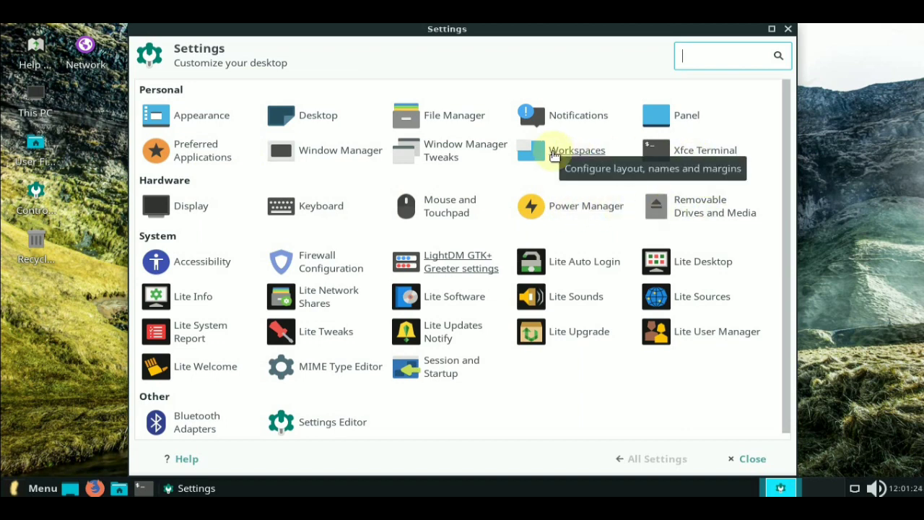
{"action": "scroll", "coordinate": [173, 273], "scroll_direction": "down", "scroll_amount": 1}
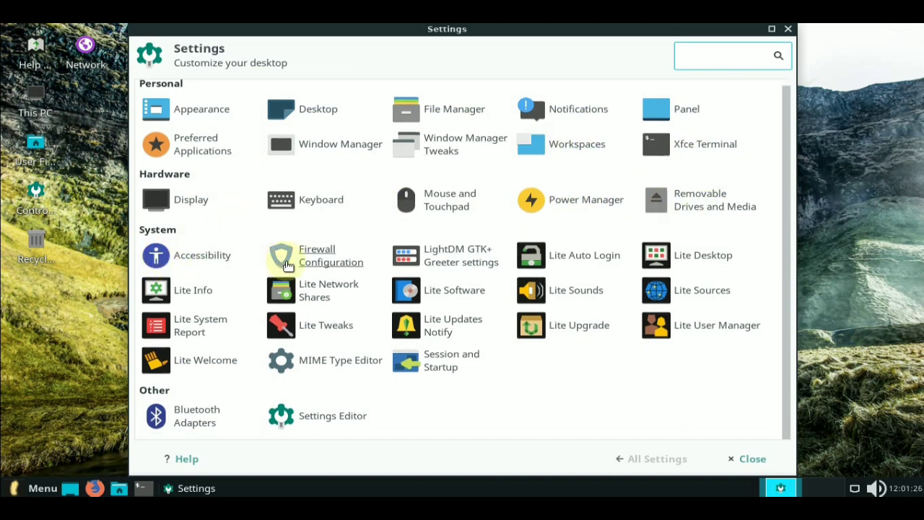
{"action": "left_click", "coordinate": [424, 301]}
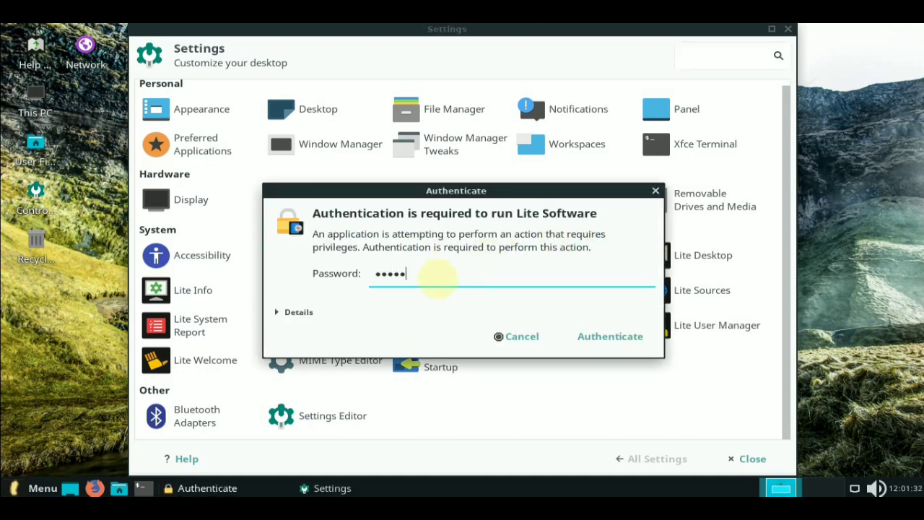
{"action": "left_click", "coordinate": [630, 334]}
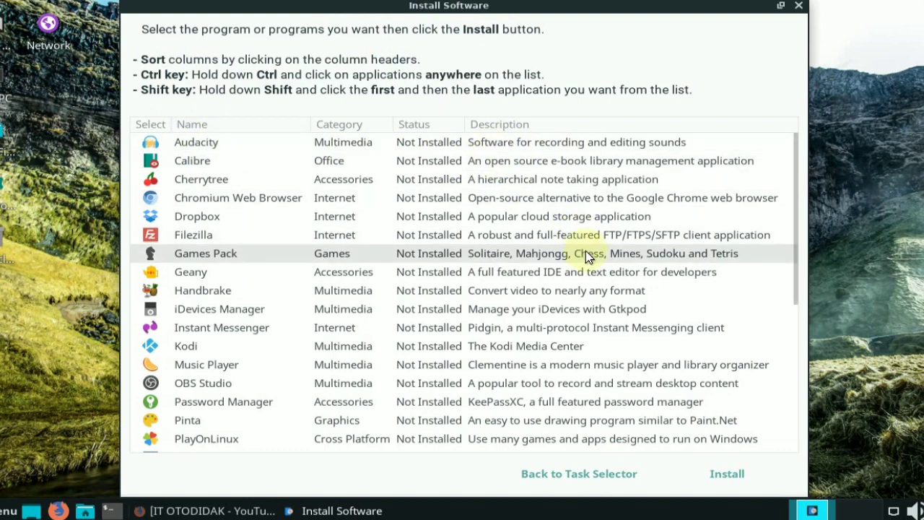
Look through the full list of installable programs in Install Software, from Audacity down to Wine
{"action": "left_click_drag", "start_coordinate": [793, 148], "coordinate": [794, 176]}
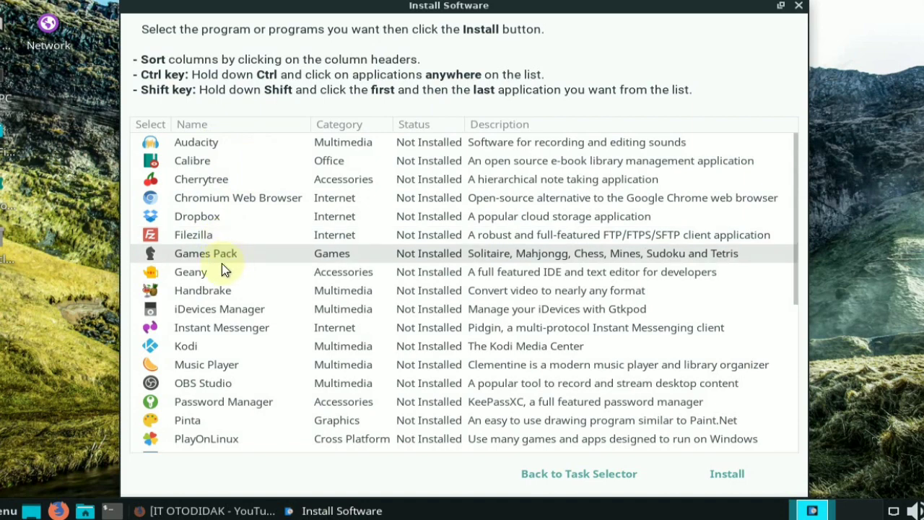
{"action": "scroll", "coordinate": [177, 296], "scroll_direction": "down", "scroll_amount": 1}
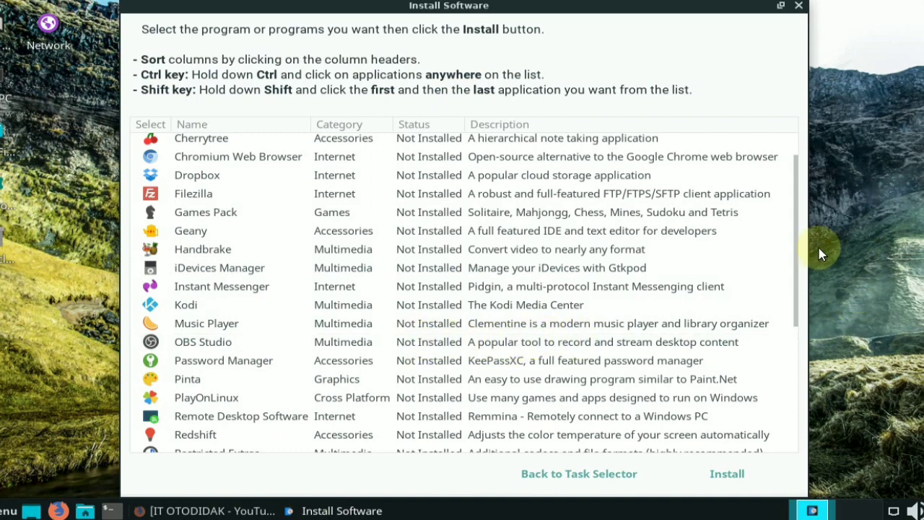
{"action": "left_click_drag", "start_coordinate": [789, 250], "coordinate": [792, 301]}
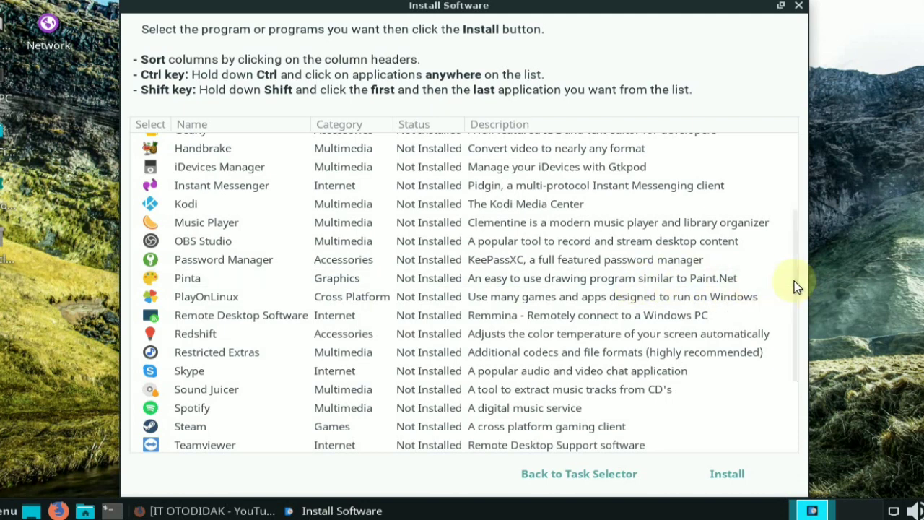
{"action": "left_click_drag", "start_coordinate": [793, 281], "coordinate": [774, 301]}
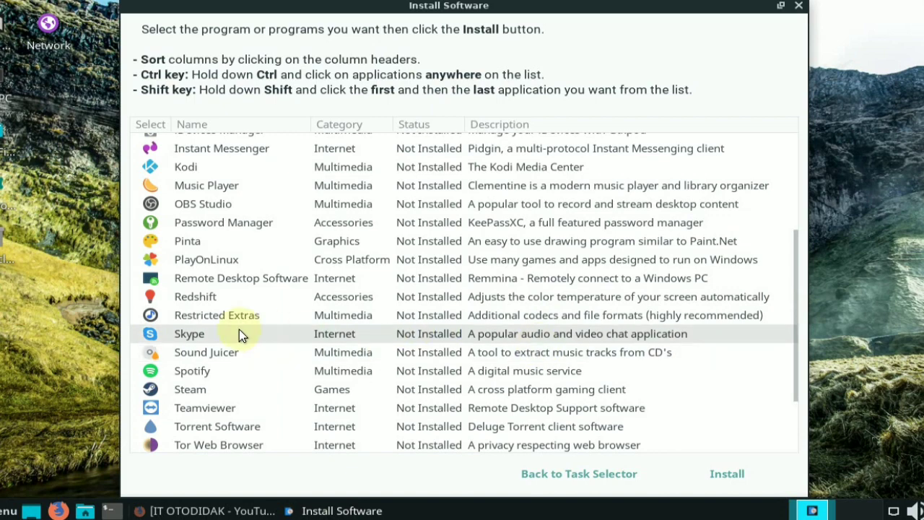
{"action": "scroll", "coordinate": [239, 334], "scroll_direction": "down", "scroll_amount": 1}
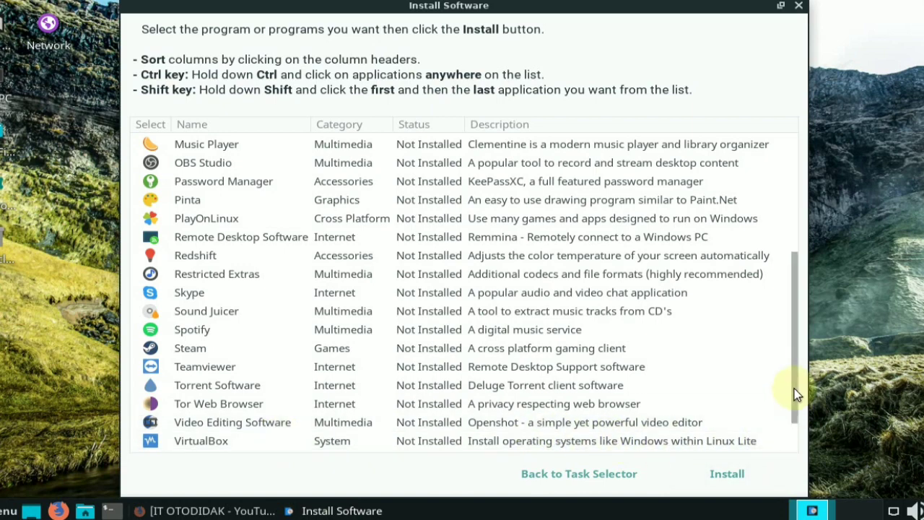
{"action": "left_click_drag", "start_coordinate": [792, 413], "coordinate": [790, 437]}
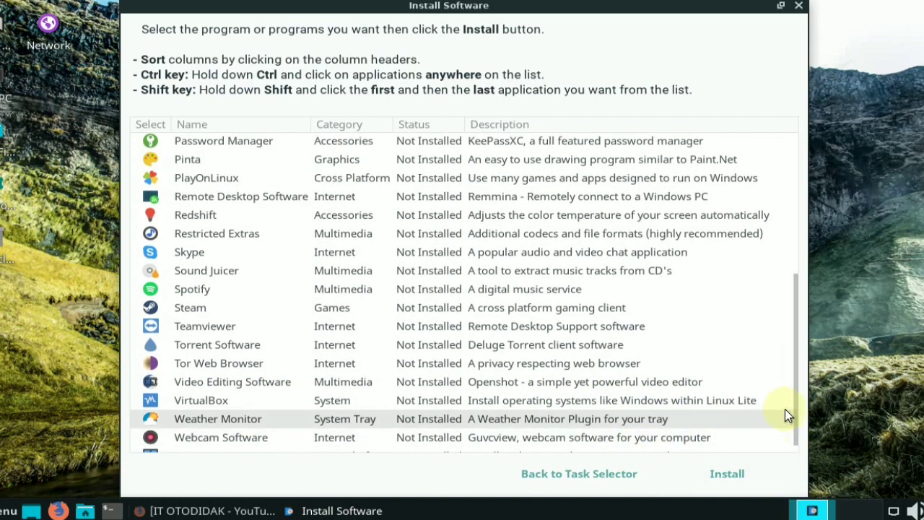
{"action": "left_click_drag", "start_coordinate": [799, 406], "coordinate": [794, 433]}
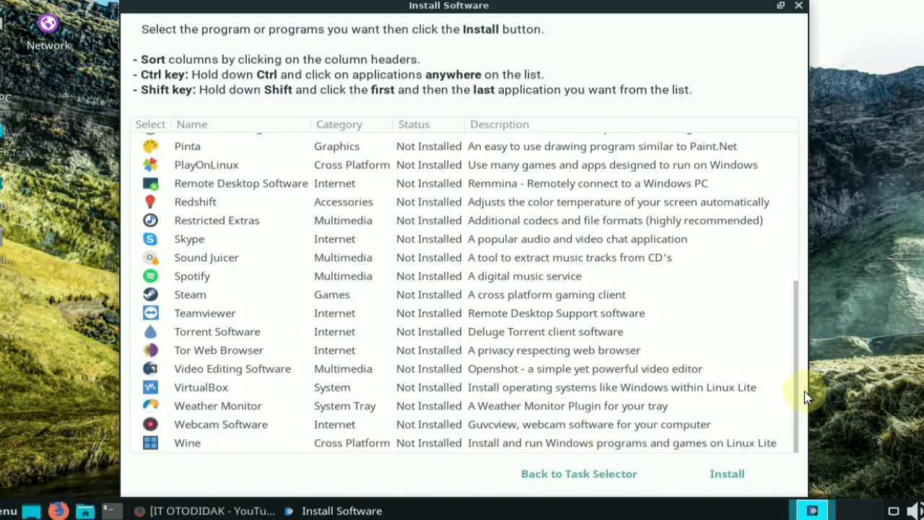
{"action": "left_click_drag", "start_coordinate": [794, 391], "coordinate": [794, 422]}
{"action": "left_click_drag", "start_coordinate": [794, 373], "coordinate": [798, 202]}
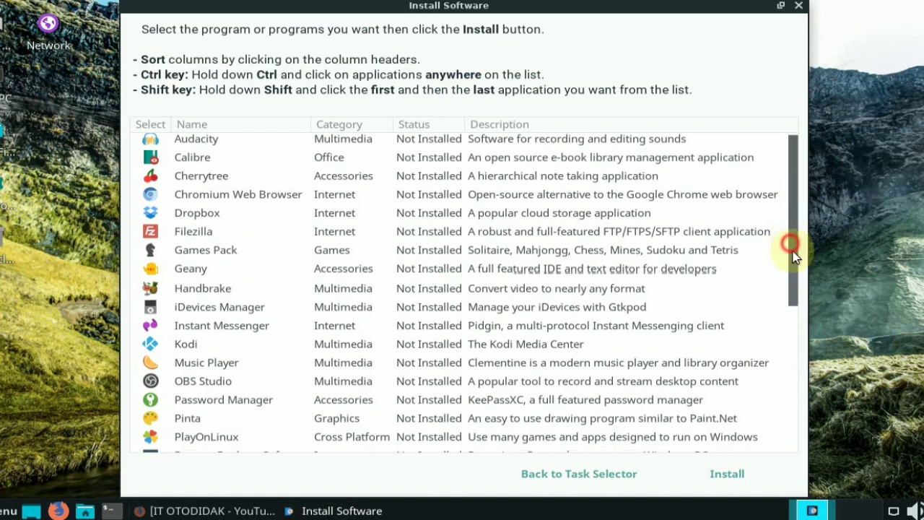
{"action": "left_click_drag", "start_coordinate": [789, 245], "coordinate": [799, 431]}
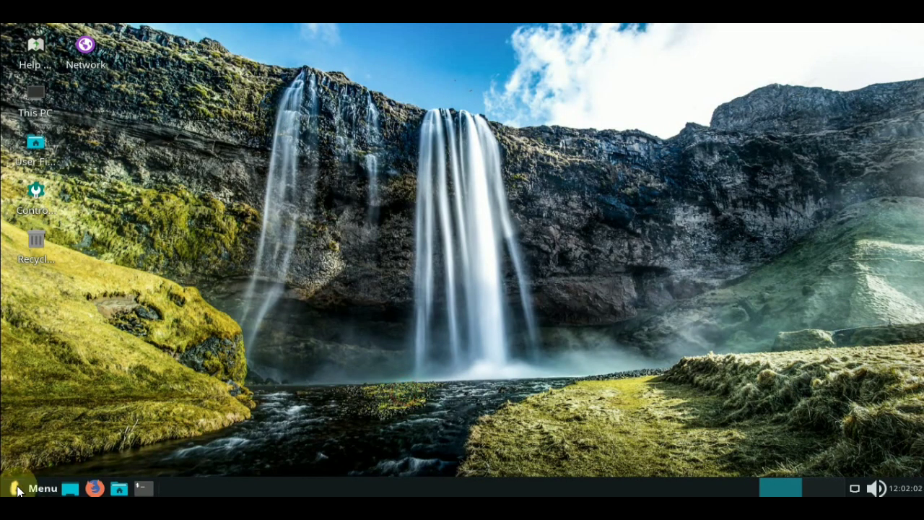
Open the application menu and look through the All, Settings and Accessories categories
{"action": "left_click", "coordinate": [17, 490]}
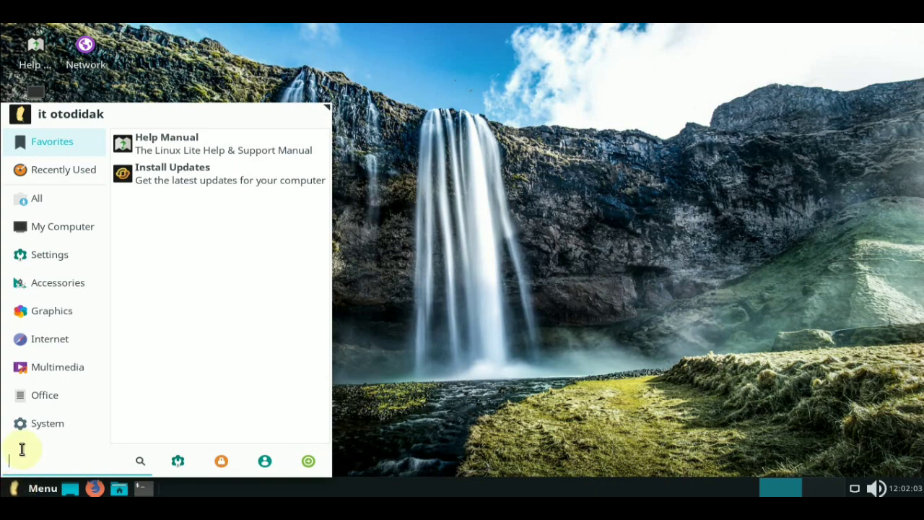
{"action": "left_click", "coordinate": [58, 195]}
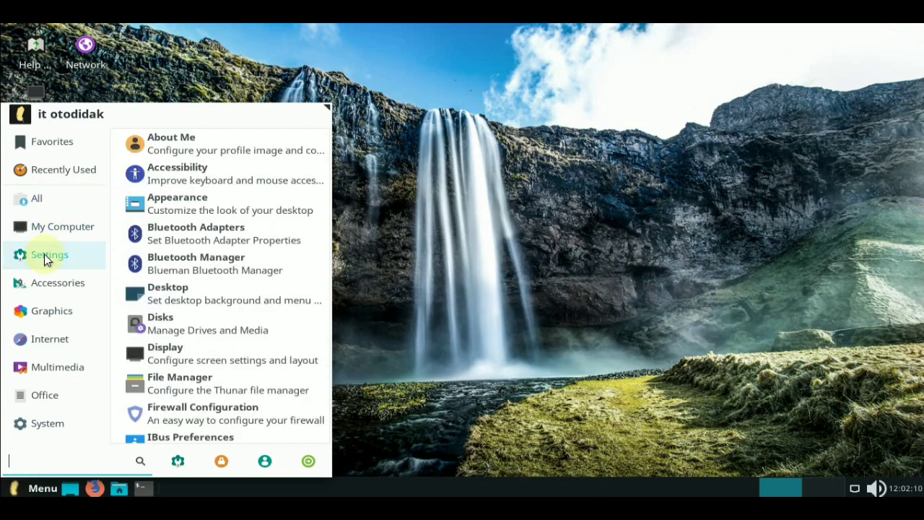
{"action": "mouse_move", "coordinate": [43, 284]}
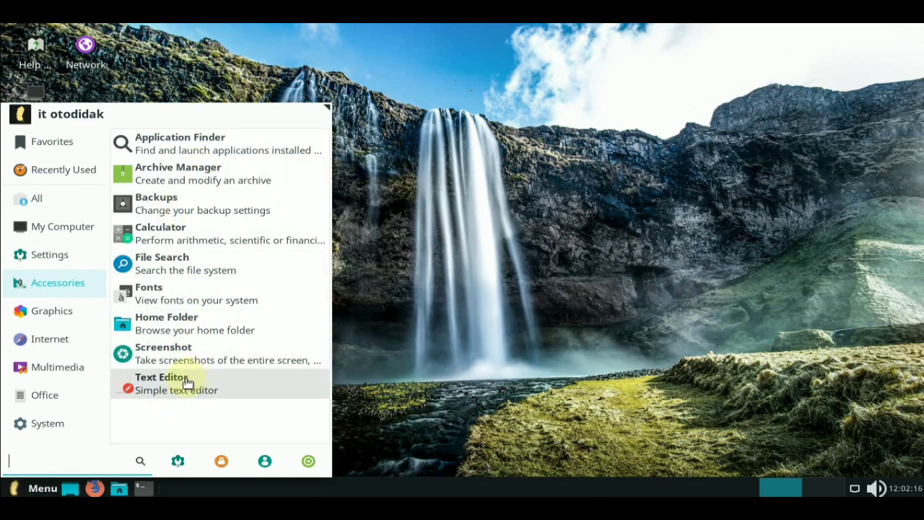
Launch GNU Image Manipulation Program from the Graphics category, review its File commands and close it
{"action": "mouse_move", "coordinate": [30, 311]}
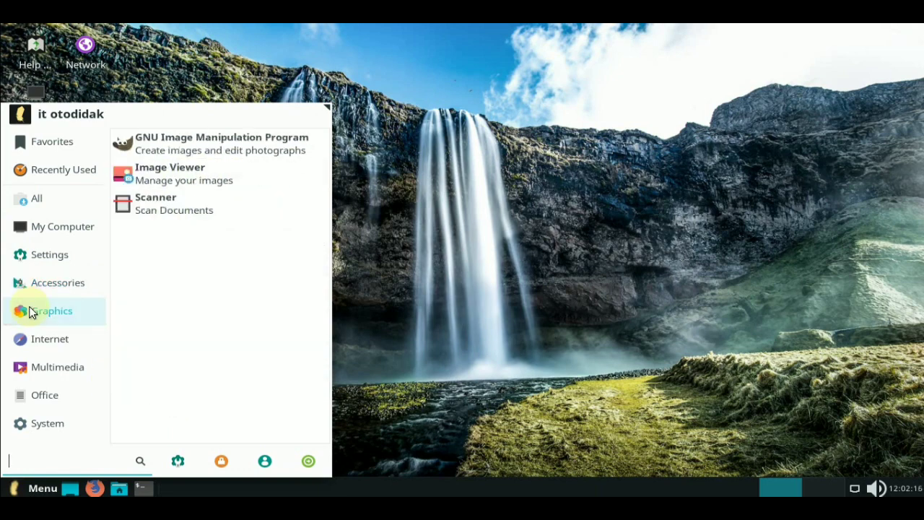
{"action": "left_click", "coordinate": [206, 142]}
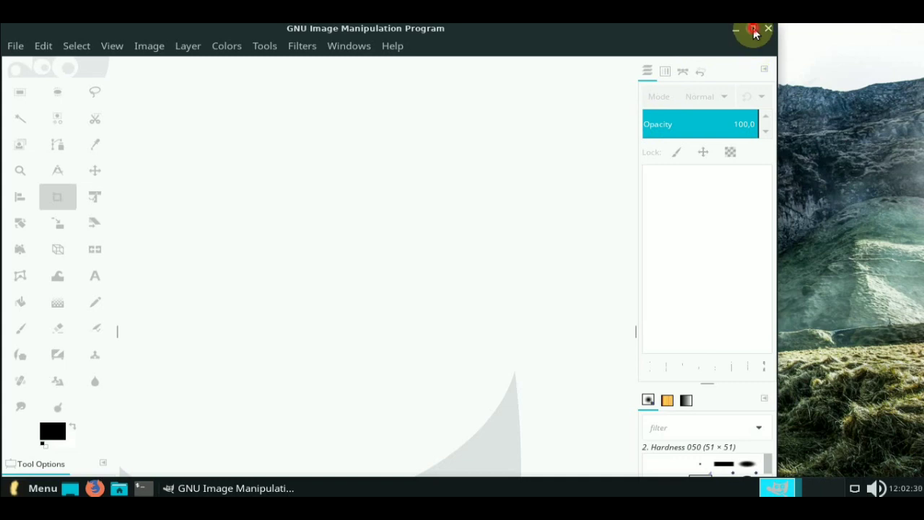
{"action": "left_click_drag", "start_coordinate": [709, 38], "coordinate": [775, 35]}
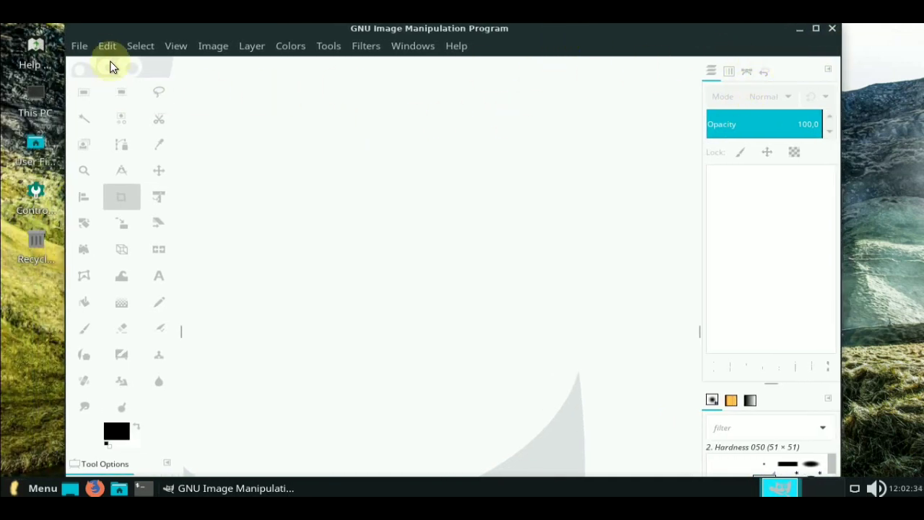
{"action": "left_click", "coordinate": [80, 47]}
{"action": "left_click", "coordinate": [511, 109]}
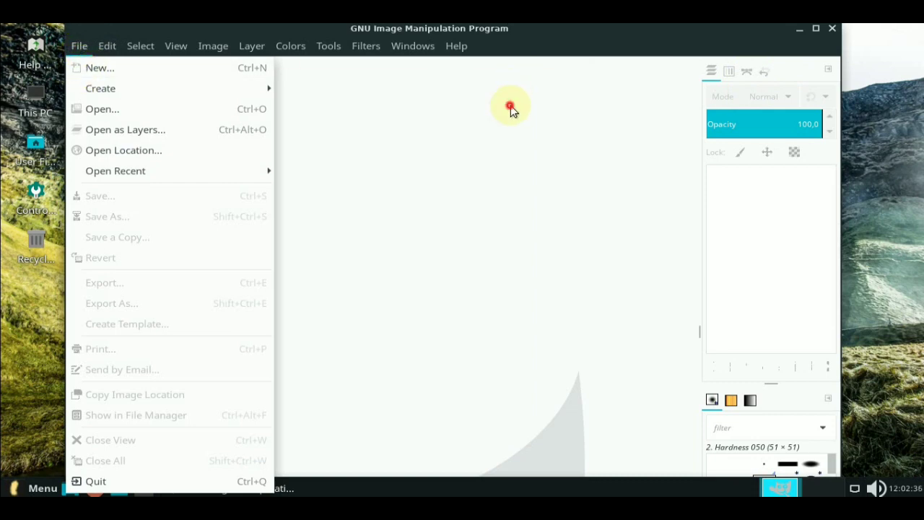
{"action": "left_click", "coordinate": [833, 32]}
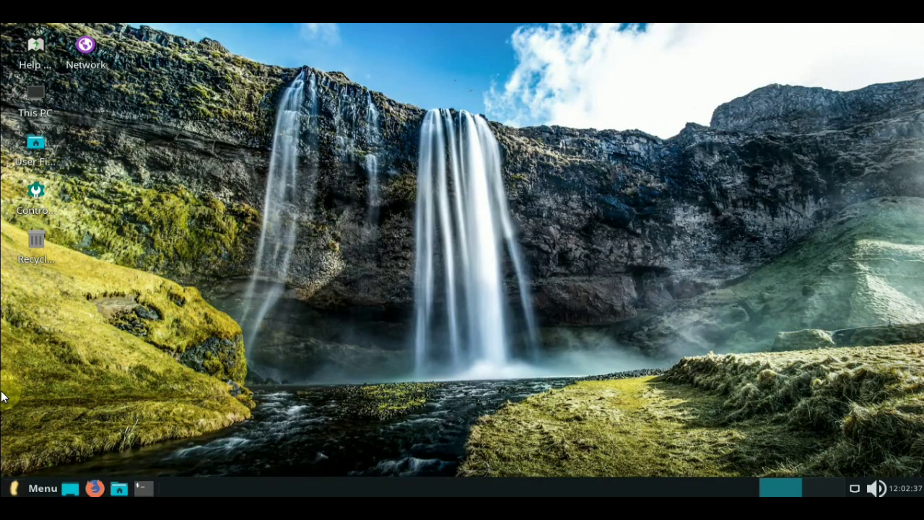
Launch Image Viewer from the Graphics category, accept the Shotwell welcome message and close the program
{"action": "left_click", "coordinate": [35, 487]}
{"action": "mouse_move", "coordinate": [55, 301]}
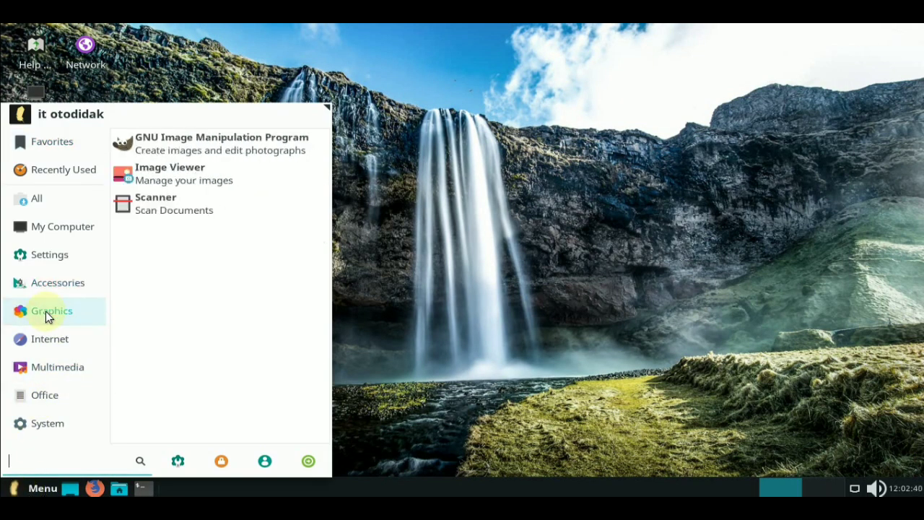
{"action": "left_click", "coordinate": [191, 185]}
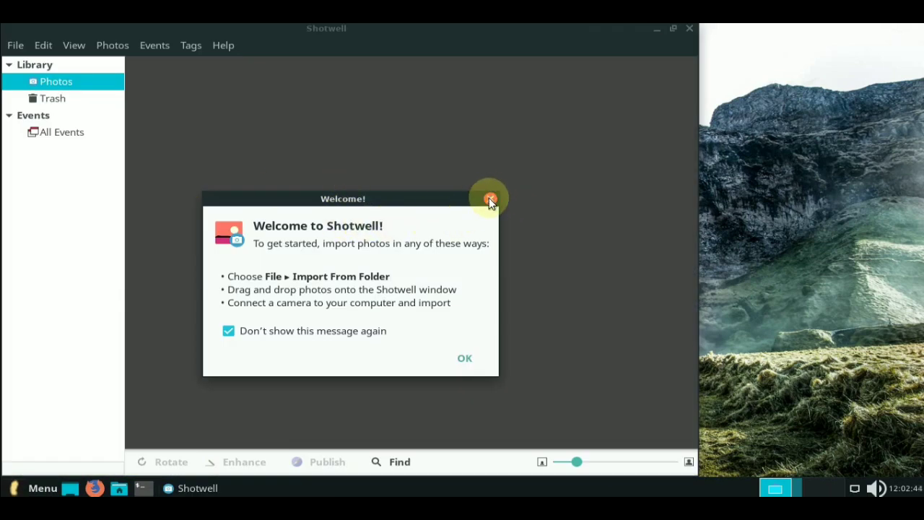
{"action": "left_click", "coordinate": [464, 359]}
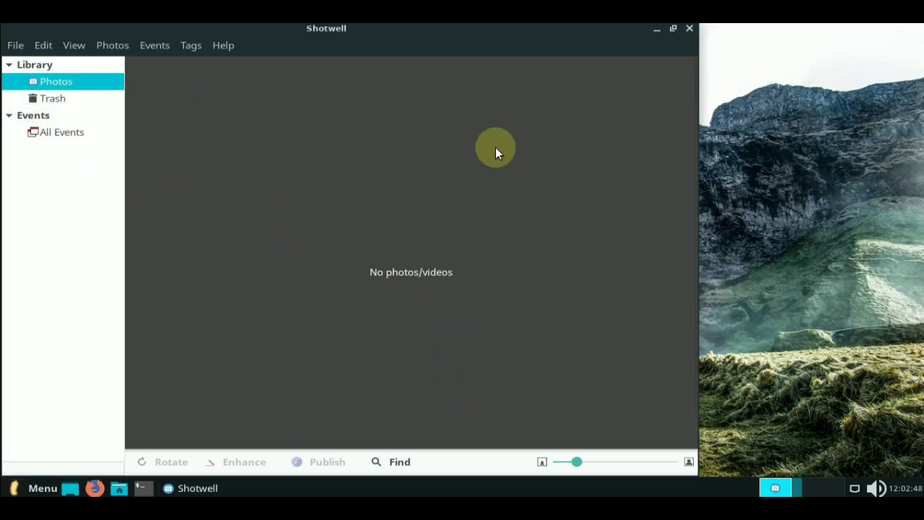
{"action": "left_click", "coordinate": [692, 32]}
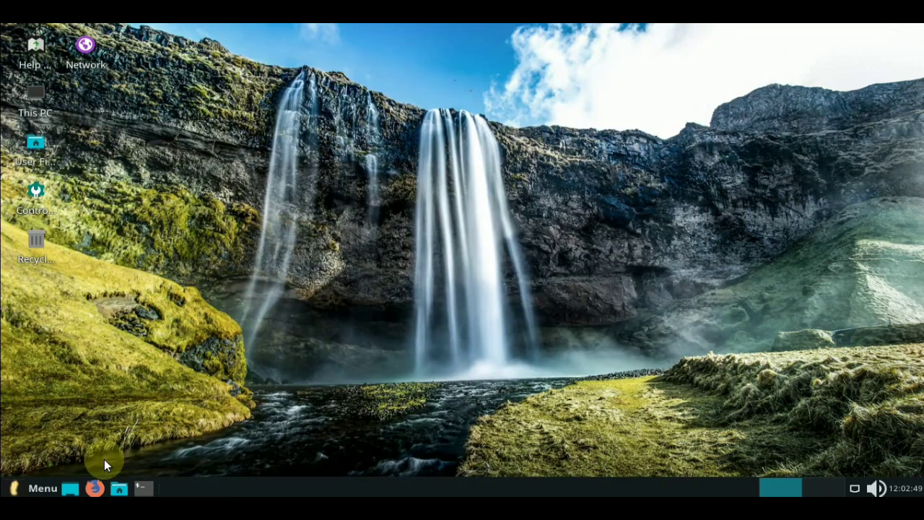
Launch Firefox Web Browser from the Internet category of the application menu
{"action": "left_click", "coordinate": [16, 490]}
{"action": "mouse_move", "coordinate": [61, 289]}
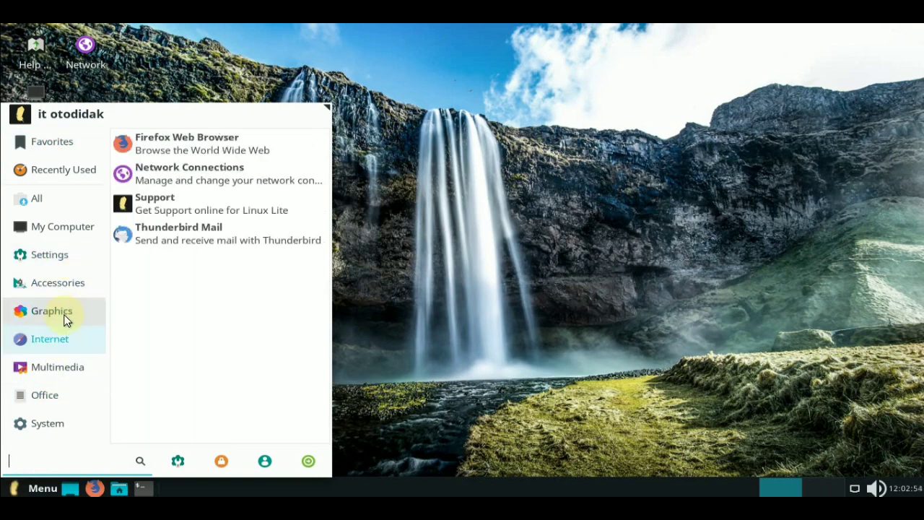
{"action": "mouse_move", "coordinate": [65, 320]}
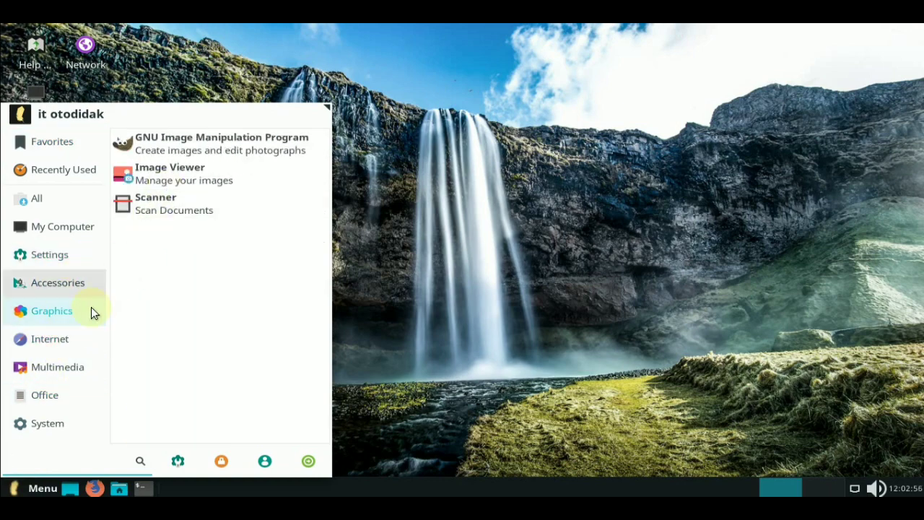
{"action": "mouse_move", "coordinate": [63, 354]}
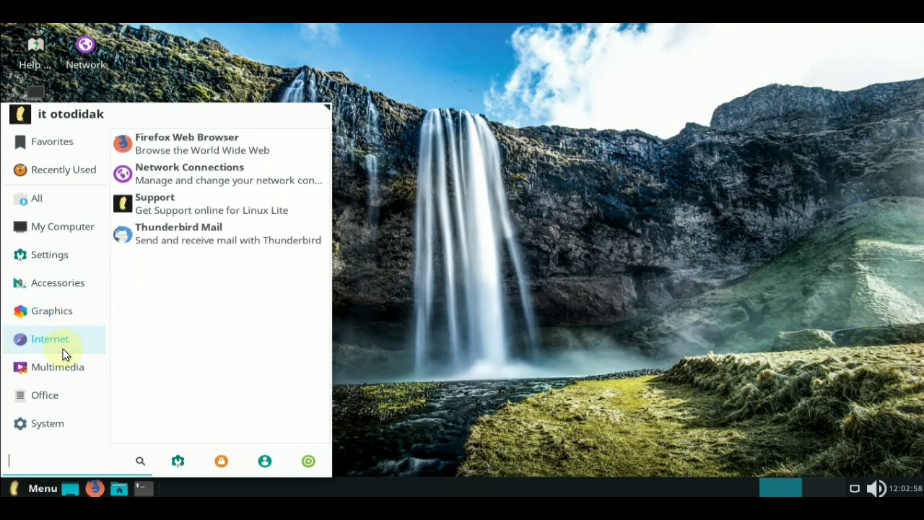
{"action": "left_click", "coordinate": [154, 148]}
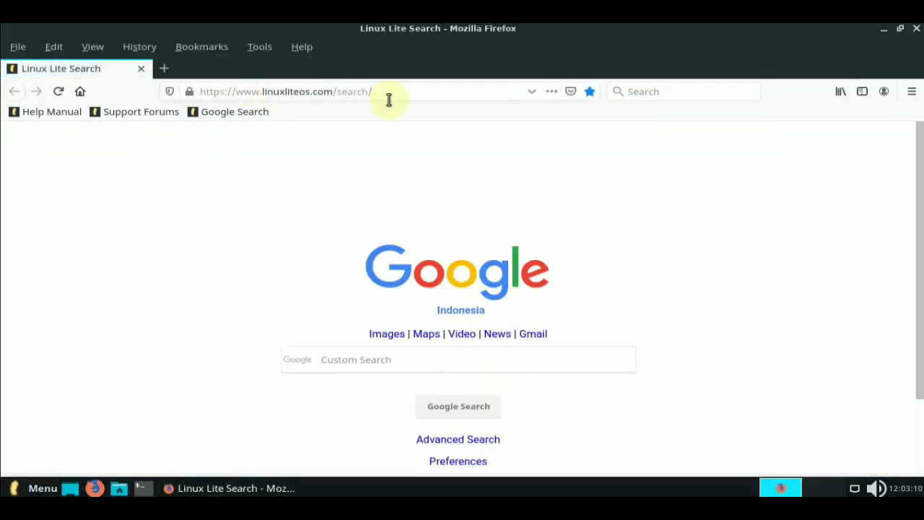
Load the YouTube website in the open browser tab
{"action": "left_click", "coordinate": [274, 90]}
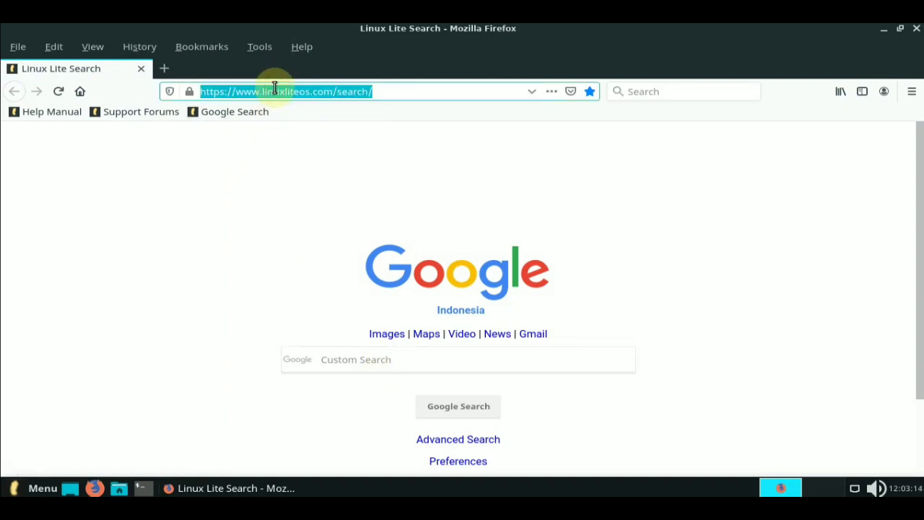
{"action": "type", "text": "you"}
{"action": "key", "text": "Return"}
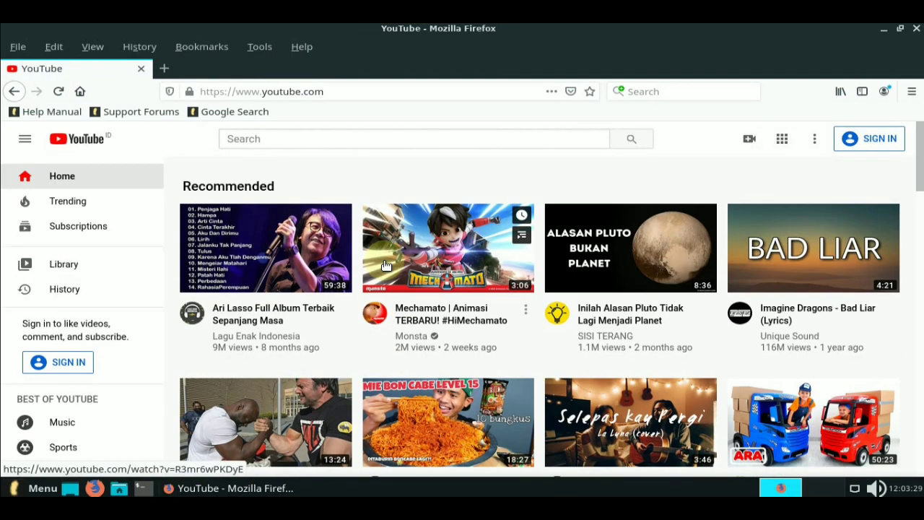
Search YouTube for "it otodidak", view the IT OTODIDAK channel's videos and minimize the browser
{"action": "left_click", "coordinate": [346, 138]}
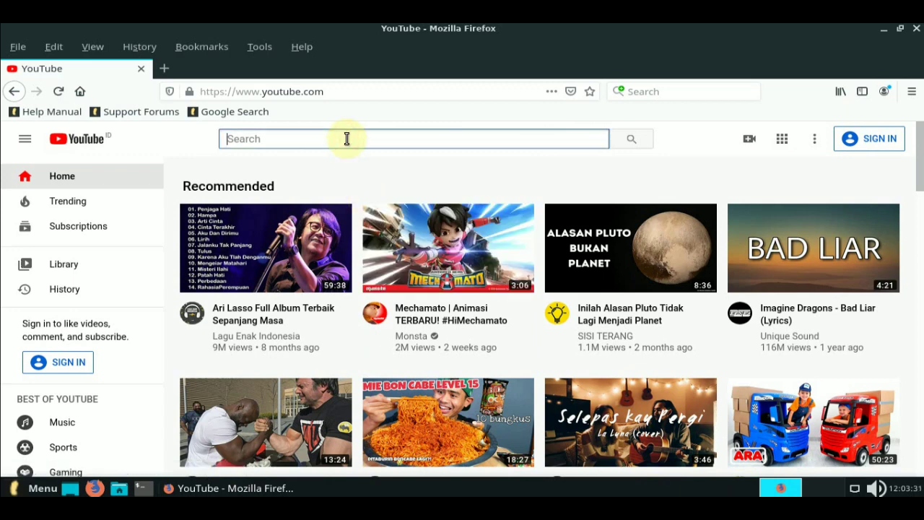
{"action": "type", "text": "it otodidak"}
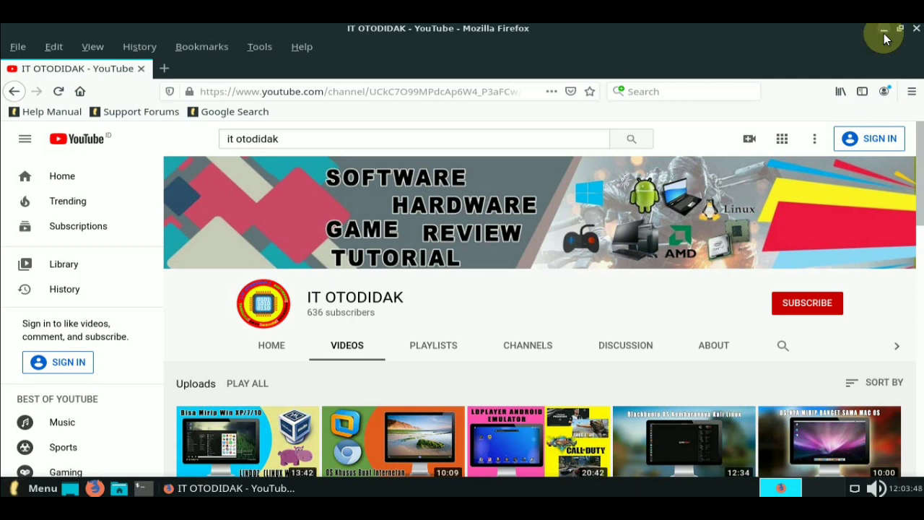
{"action": "left_click", "coordinate": [883, 33]}
Look through the programs in the Internet and Multimedia categories of the application menu
{"action": "key", "text": "super"}
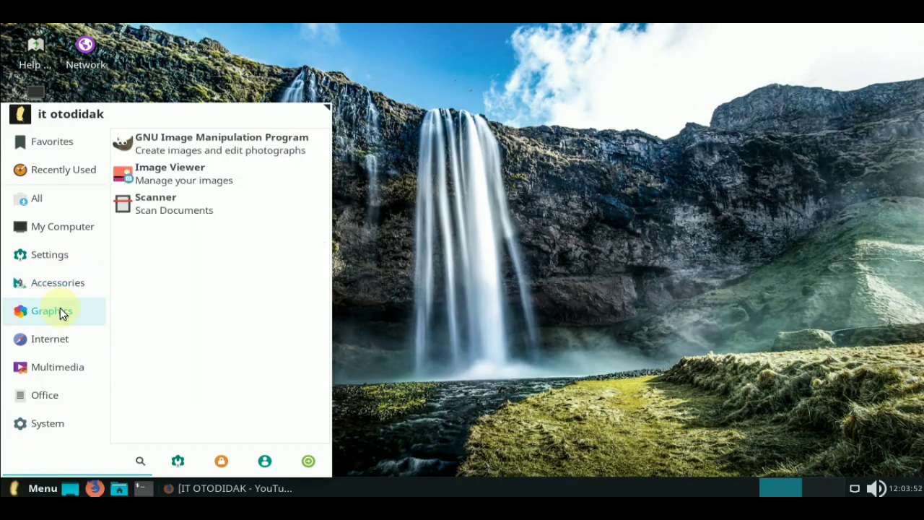
{"action": "mouse_move", "coordinate": [56, 348]}
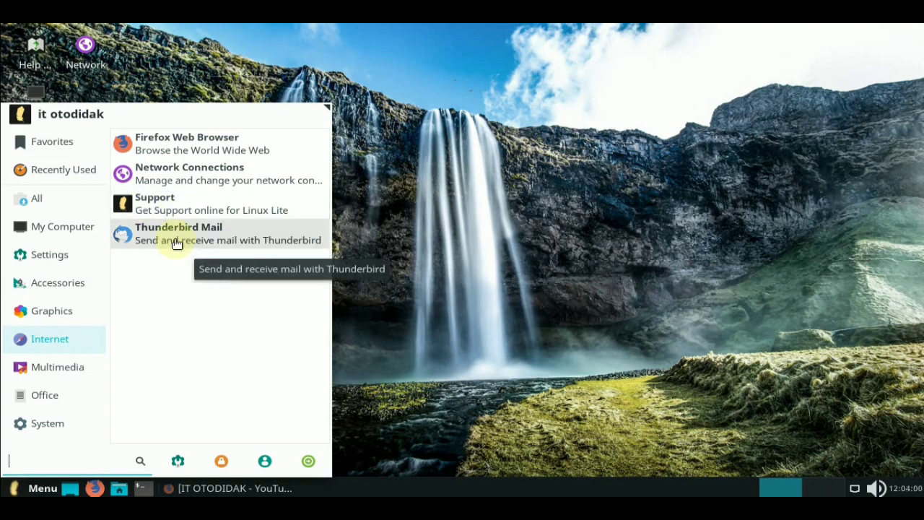
{"action": "left_click", "coordinate": [62, 371]}
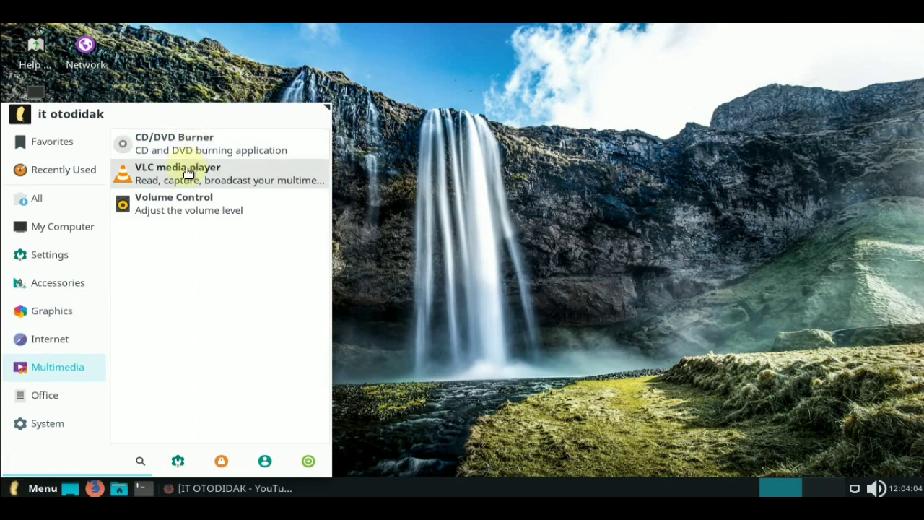
Create a new LibreOffice Writer document from the Office category and enter the sample text "hdjkfkajdkjdfdfvvd ii"
{"action": "left_click", "coordinate": [29, 405]}
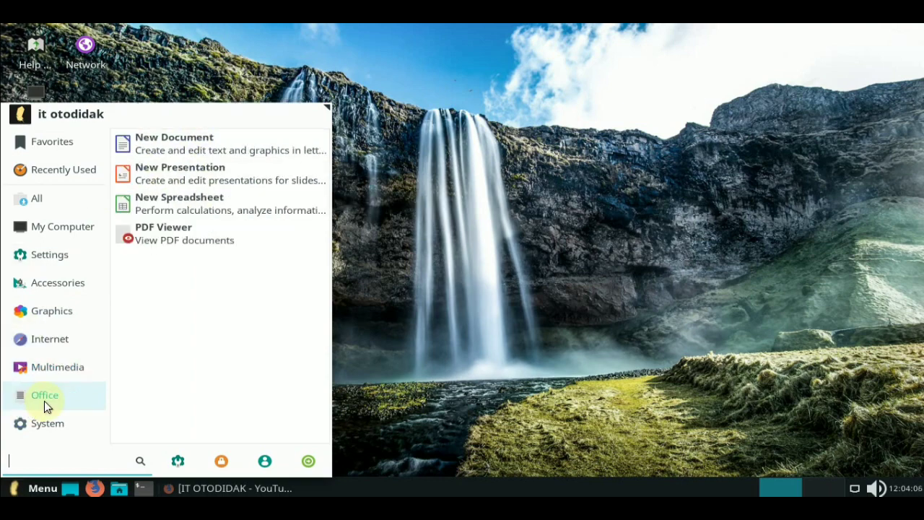
{"action": "left_click", "coordinate": [174, 150]}
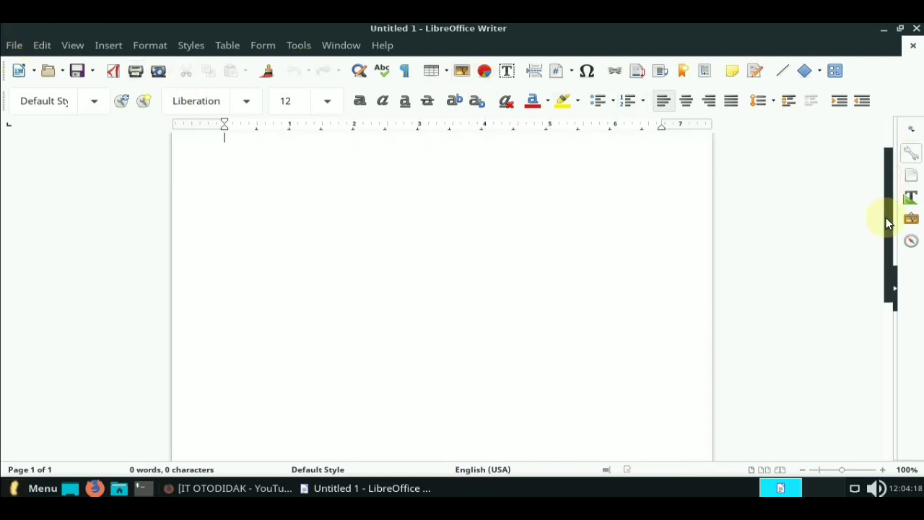
{"action": "left_click", "coordinate": [383, 220]}
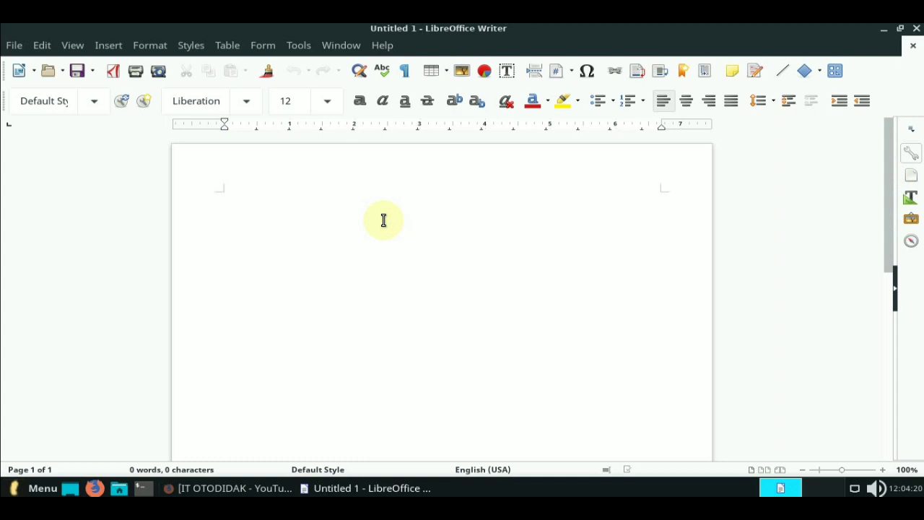
{"action": "type", "text": "hdjkfkajdkjdfdfv"}
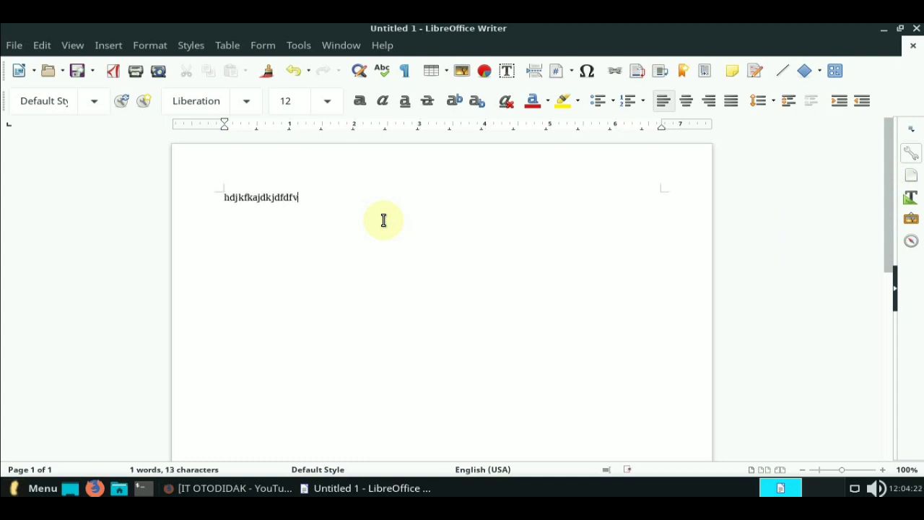
{"action": "type", "text": "vd"}
{"action": "type", "text": " ii"}
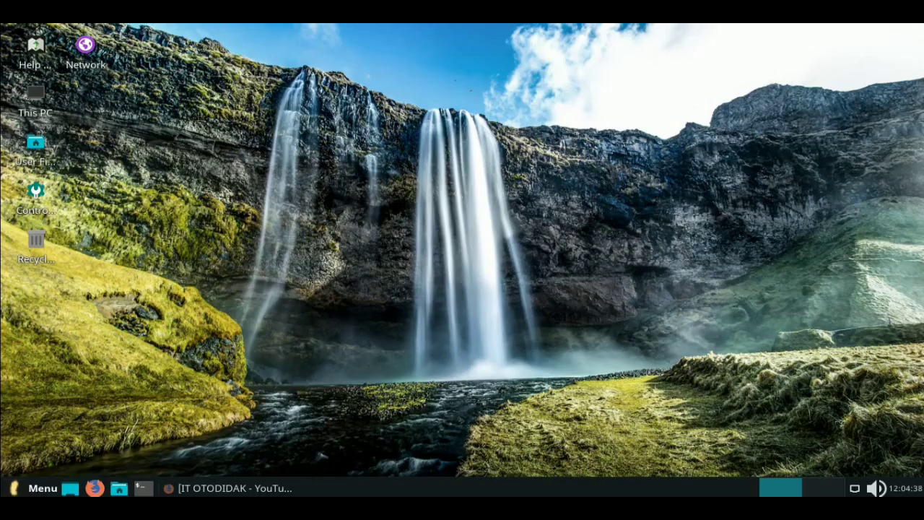
Launch Install/Remove Software from the System category and authenticate with the account password
{"action": "left_click", "coordinate": [16, 489]}
{"action": "left_click", "coordinate": [32, 434]}
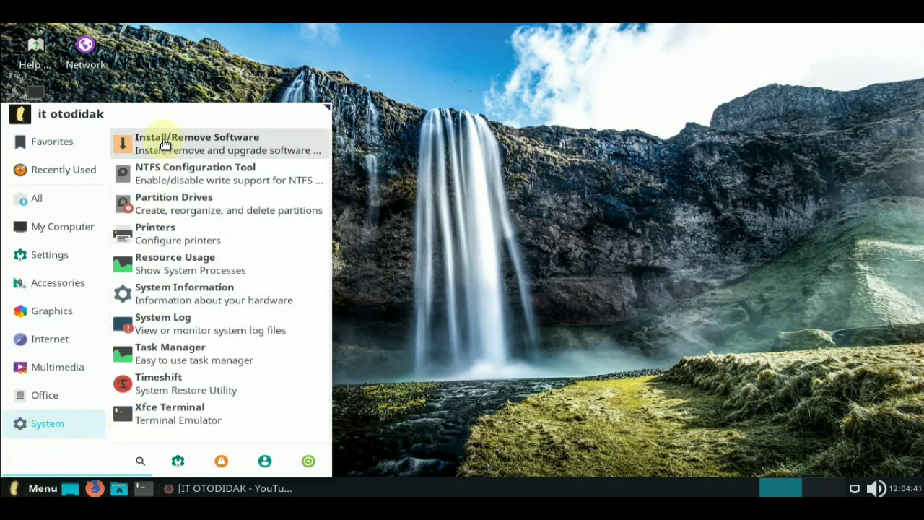
{"action": "left_click", "coordinate": [216, 143]}
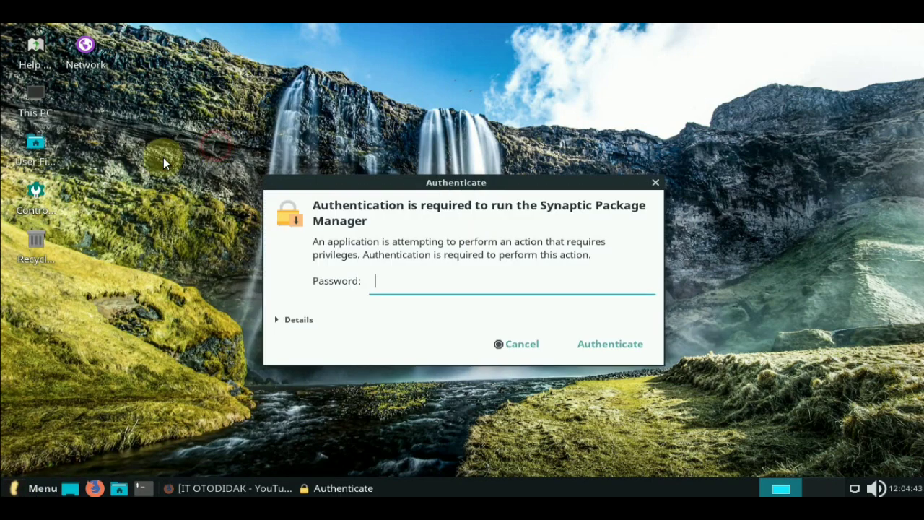
{"action": "type", "text": "••••••••"}
{"action": "left_click", "coordinate": [627, 344]}
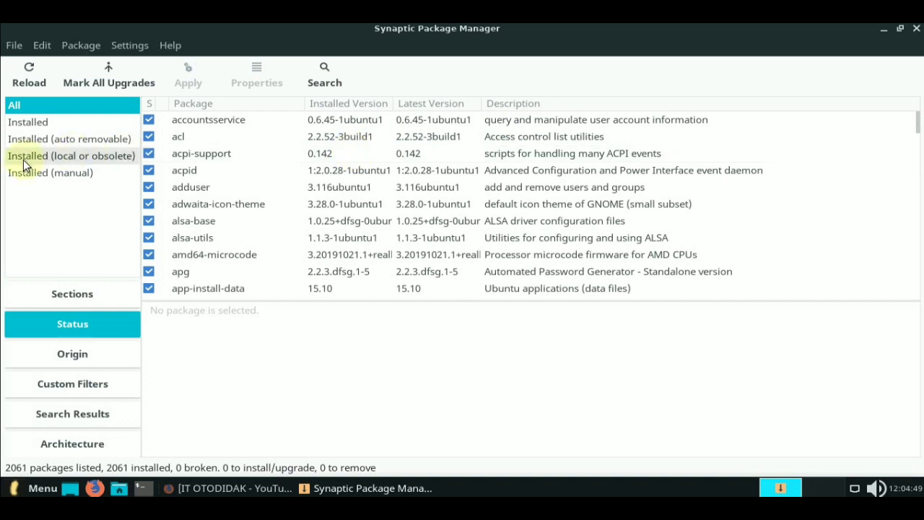
Look through the Installed, auto removable, local or obsolete and manual package filters in Synaptic Package Manager, and close it
{"action": "left_click", "coordinate": [30, 121]}
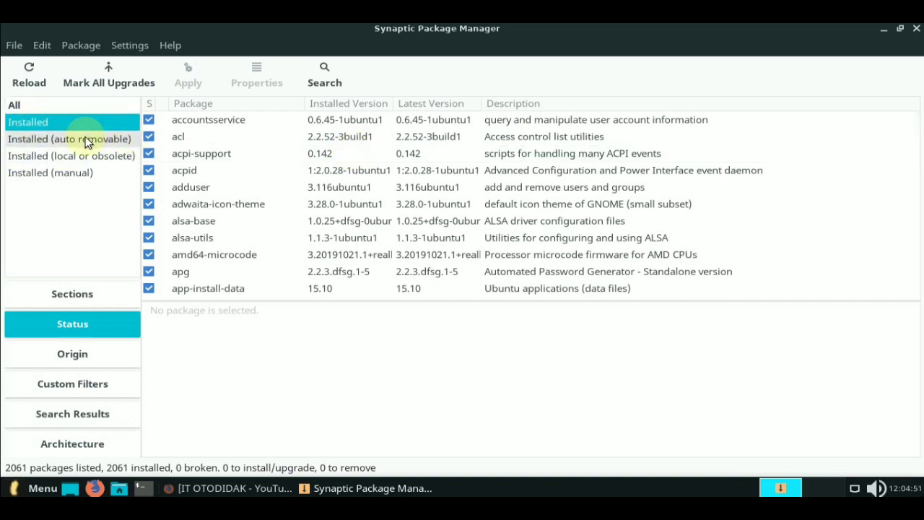
{"action": "left_click", "coordinate": [28, 140]}
{"action": "left_click", "coordinate": [28, 155]}
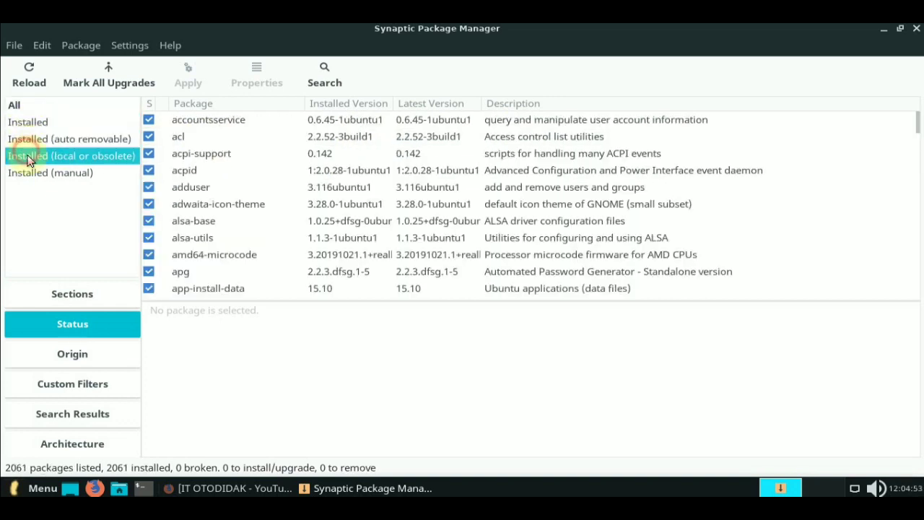
{"action": "left_click", "coordinate": [32, 173]}
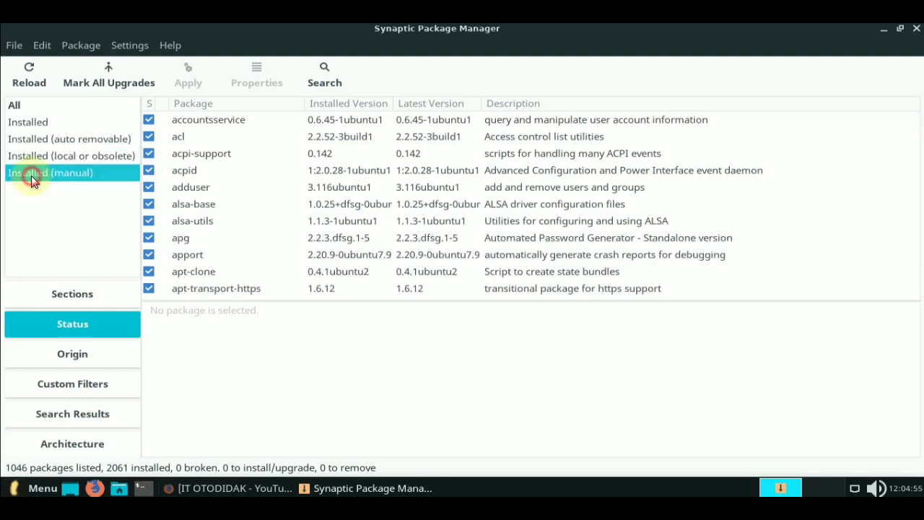
{"action": "left_click", "coordinate": [19, 123]}
{"action": "left_click", "coordinate": [22, 139]}
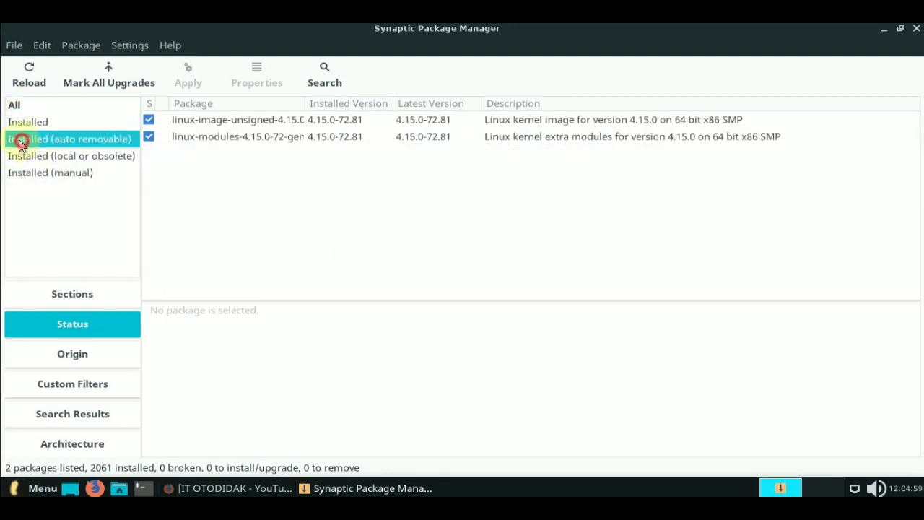
{"action": "left_click", "coordinate": [25, 158]}
{"action": "left_click", "coordinate": [24, 175]}
{"action": "left_click", "coordinate": [18, 156]}
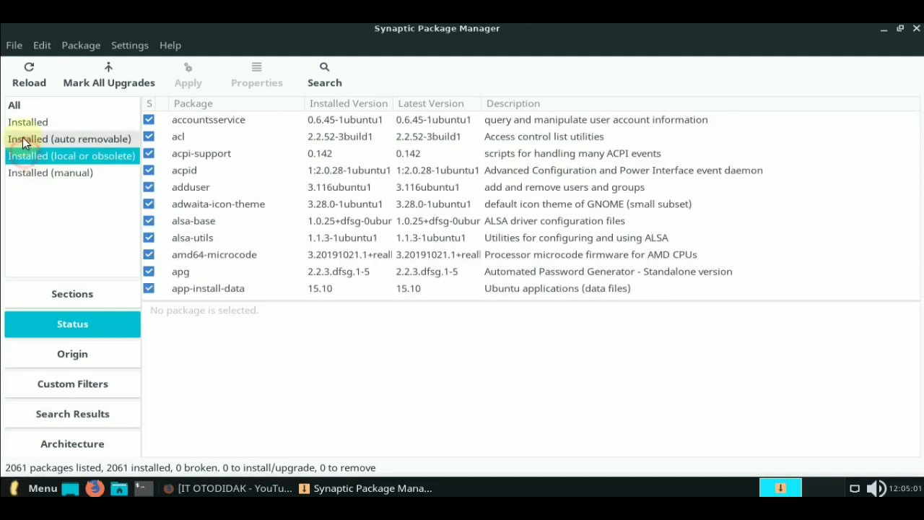
{"action": "left_click", "coordinate": [18, 139]}
{"action": "left_click", "coordinate": [18, 122]}
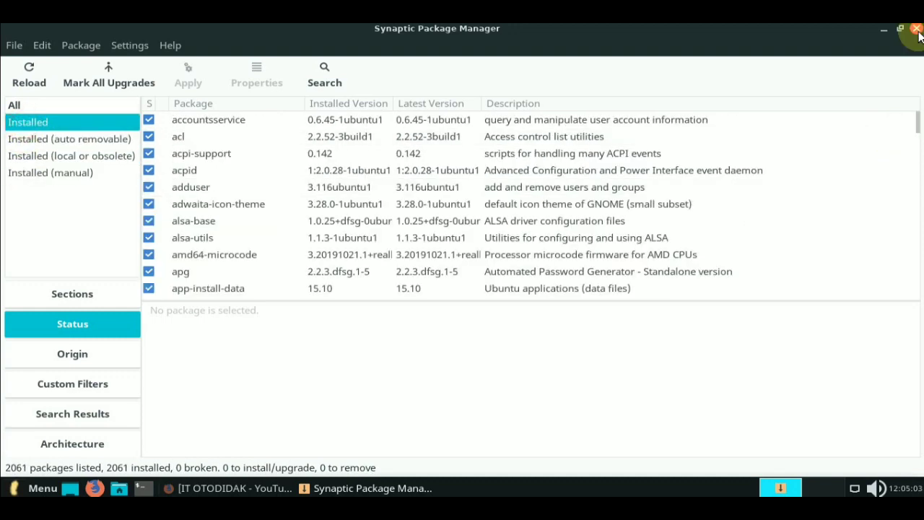
{"action": "left_click", "coordinate": [916, 30]}
Open System Information from the System category and maximize its window
{"action": "left_click", "coordinate": [17, 488]}
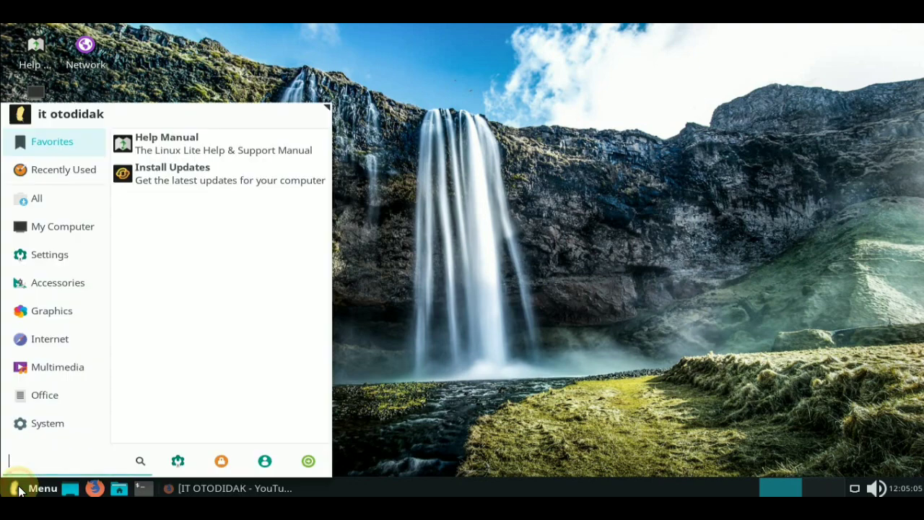
{"action": "mouse_move", "coordinate": [36, 429]}
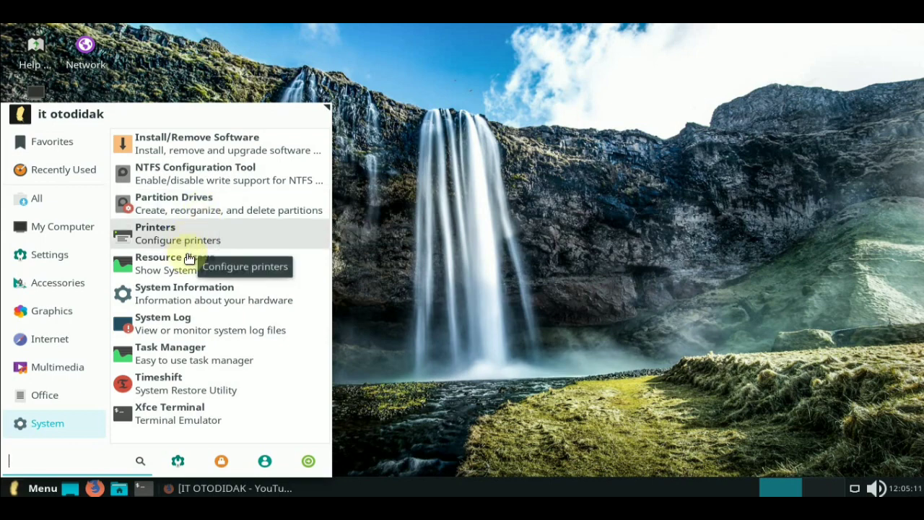
{"action": "left_click", "coordinate": [197, 304]}
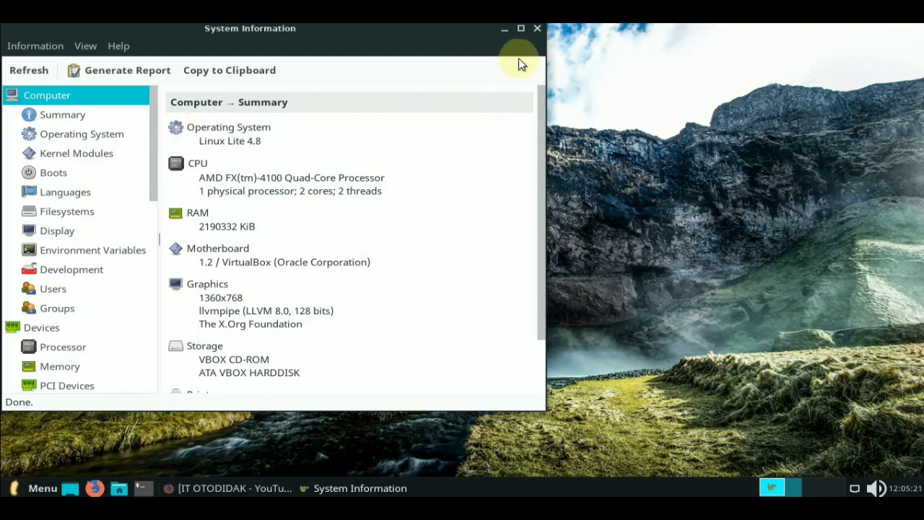
{"action": "left_click", "coordinate": [521, 28]}
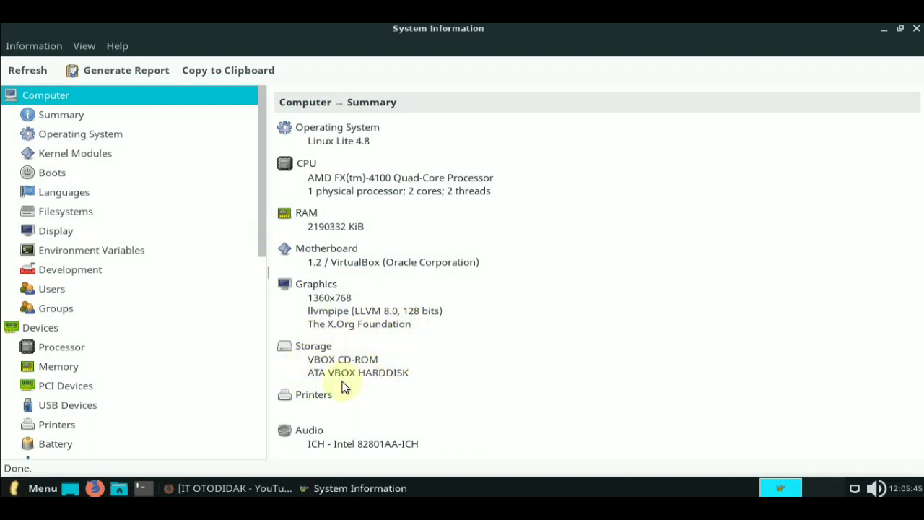
Review the Computer details in System Information, from Operating System and Kernel Modules down to Development
{"action": "left_click", "coordinate": [60, 134]}
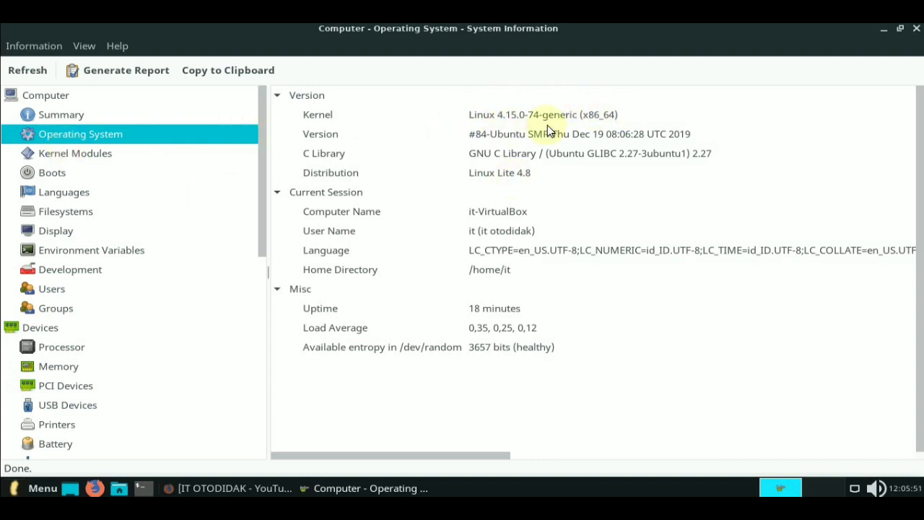
{"action": "left_click", "coordinate": [96, 157]}
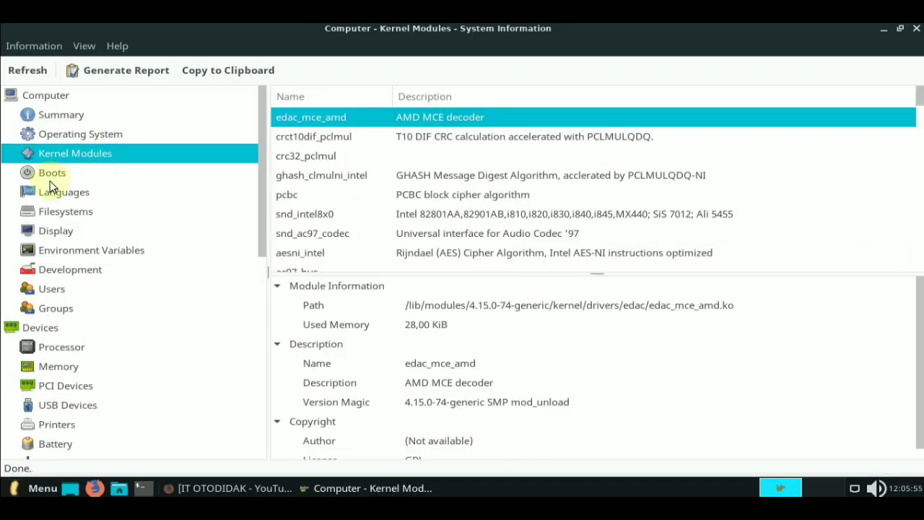
{"action": "left_click", "coordinate": [49, 178]}
{"action": "left_click", "coordinate": [56, 193]}
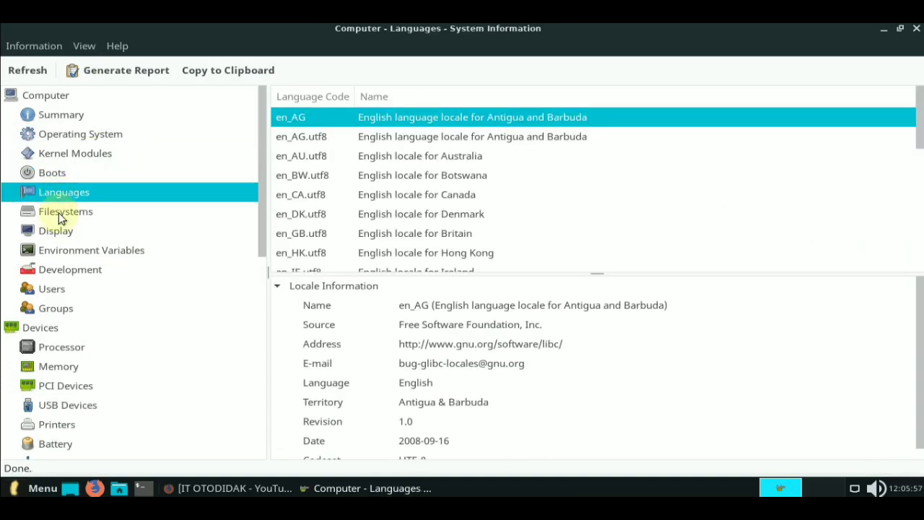
{"action": "left_click", "coordinate": [60, 212]}
{"action": "left_click", "coordinate": [59, 231]}
{"action": "left_click", "coordinate": [61, 250]}
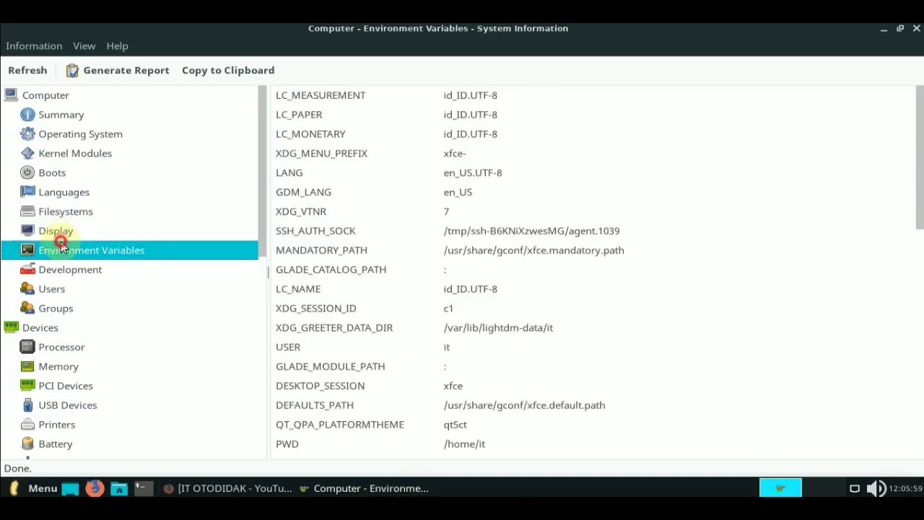
{"action": "left_click", "coordinate": [60, 267]}
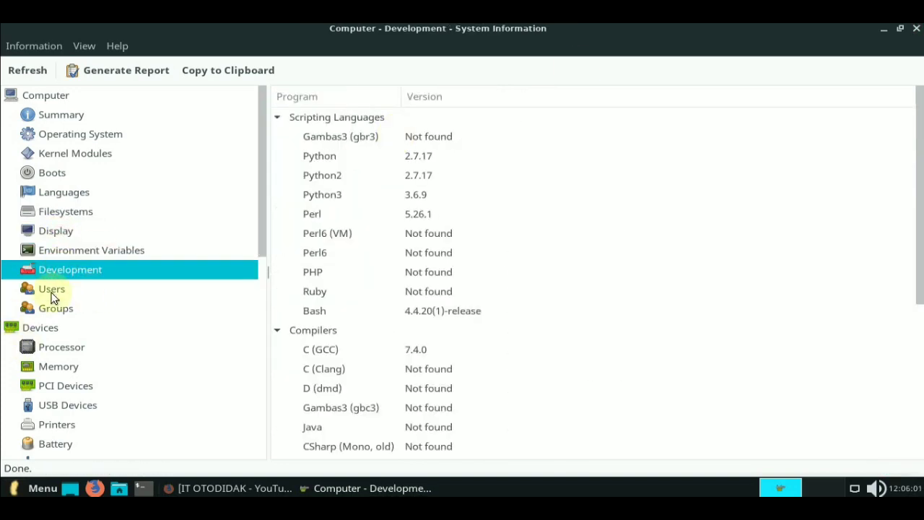
Review the Processor, Memory, PCI Devices and USB Devices details under Devices, and close System Information
{"action": "scroll", "coordinate": [54, 289], "scroll_direction": "down", "scroll_amount": 4}
{"action": "left_click", "coordinate": [62, 172]}
{"action": "left_click", "coordinate": [62, 192]}
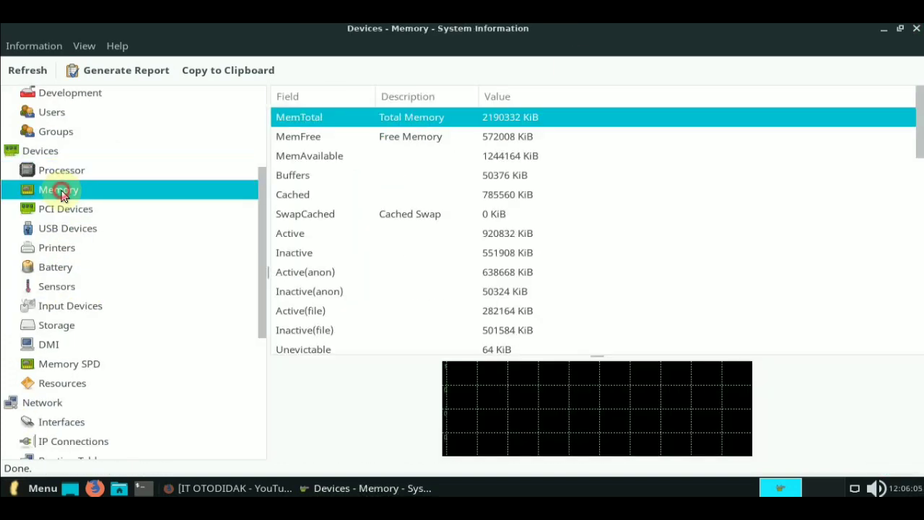
{"action": "left_click", "coordinate": [51, 208]}
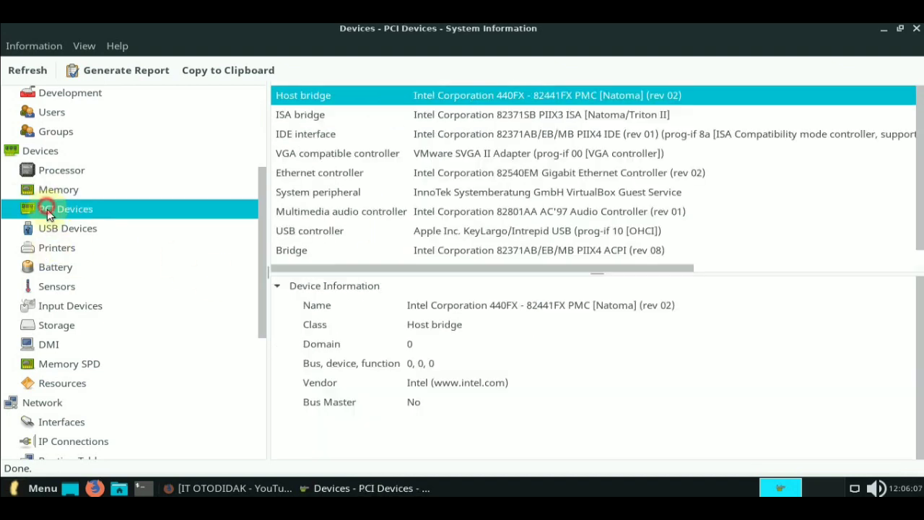
{"action": "left_click", "coordinate": [51, 227]}
{"action": "left_click", "coordinate": [916, 29]}
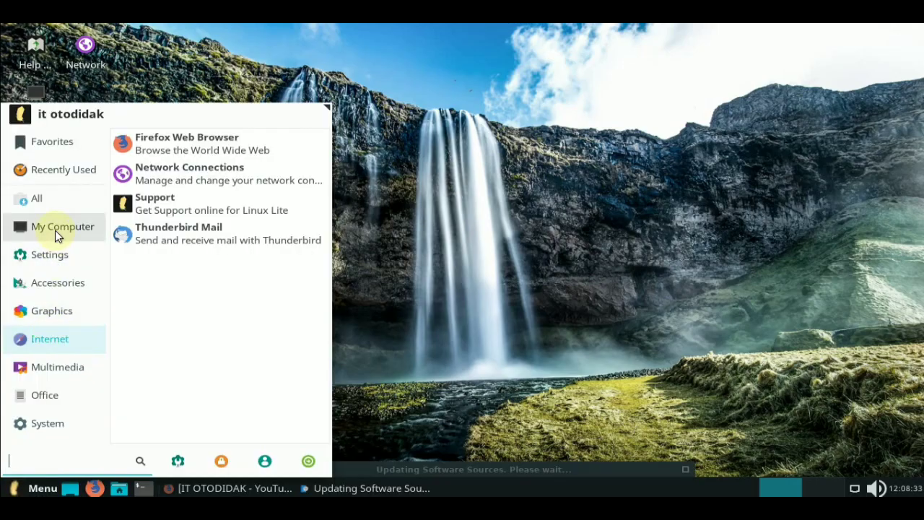
Look through the full list of applications in the All category and the entries of other application menu categories
{"action": "left_click", "coordinate": [59, 209]}
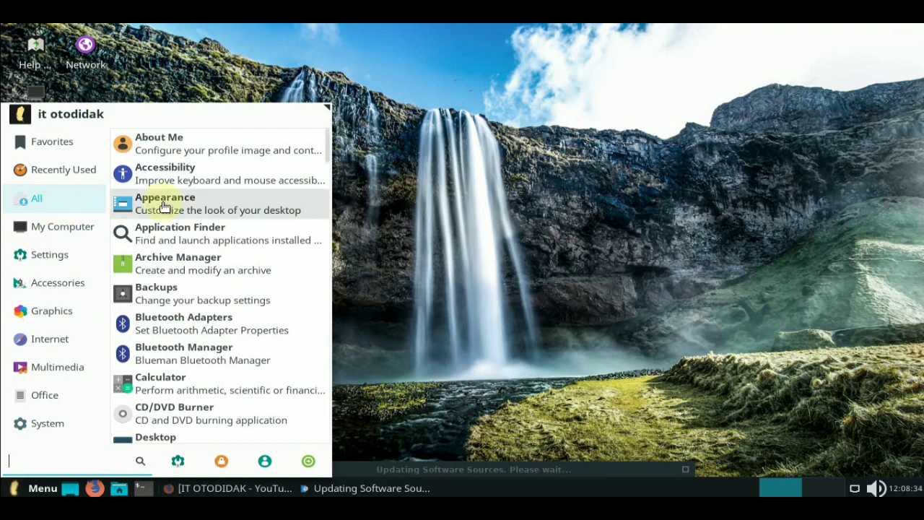
{"action": "scroll", "coordinate": [163, 206], "scroll_direction": "down", "scroll_amount": 3}
{"action": "left_click_drag", "start_coordinate": [326, 164], "coordinate": [317, 425]}
{"action": "left_click", "coordinate": [50, 339]}
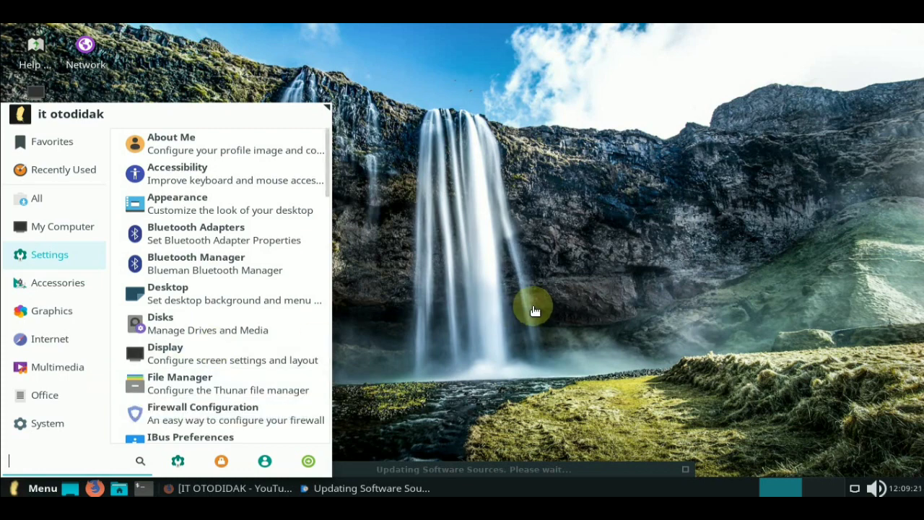
{"action": "left_click", "coordinate": [779, 488]}
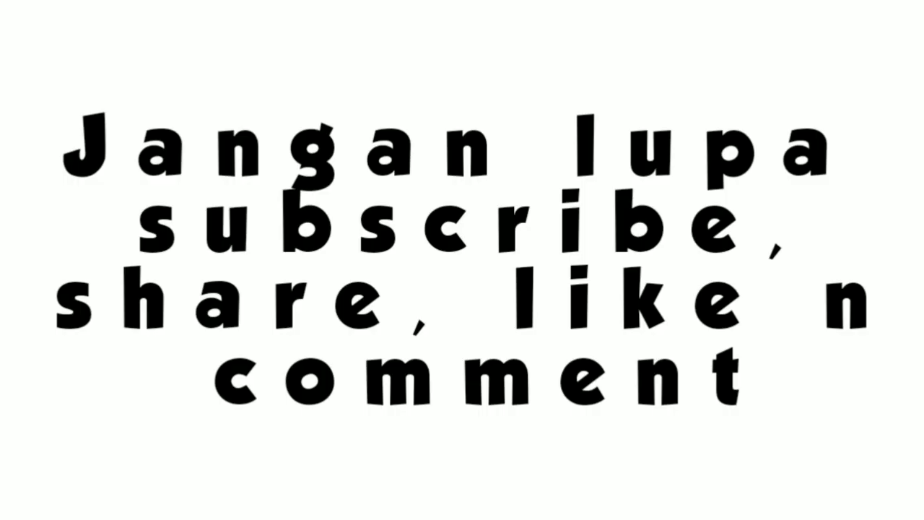